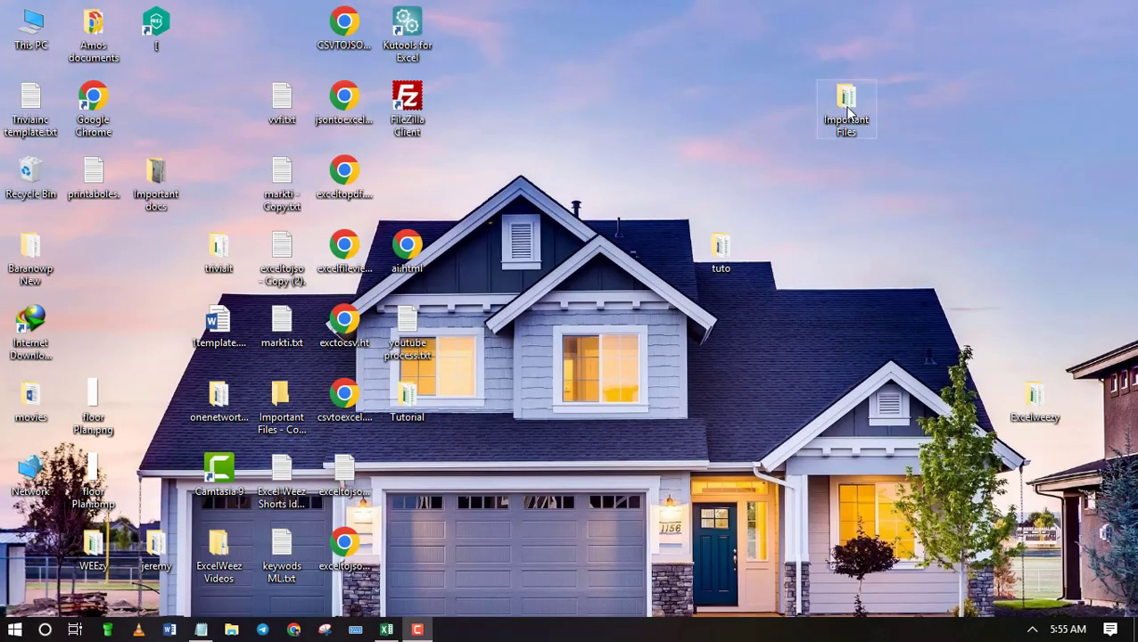
# Step: Open the Important Files folder on the desktop and look through its files
pyautogui.doubleClick(847, 109)
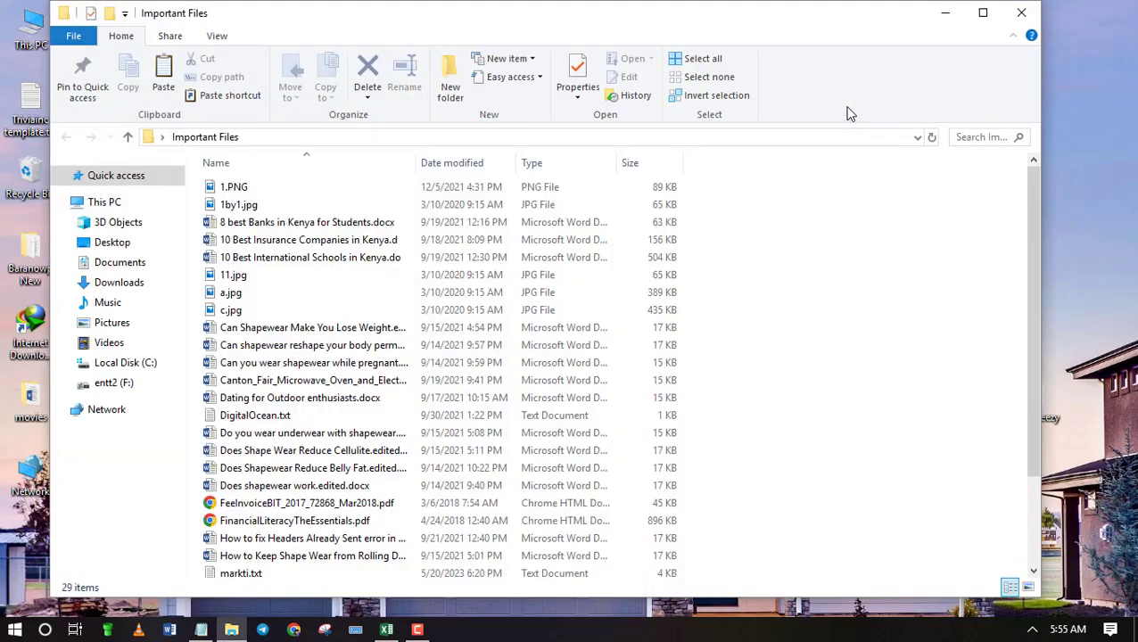
pyautogui.scroll(-3, 749, 294)
pyautogui.scroll(3, 767, 368)
# Step: Switch to the Excel workbook, widen column A on Sheet2 and enter the heading File Names in A1
pyautogui.click(393, 630)
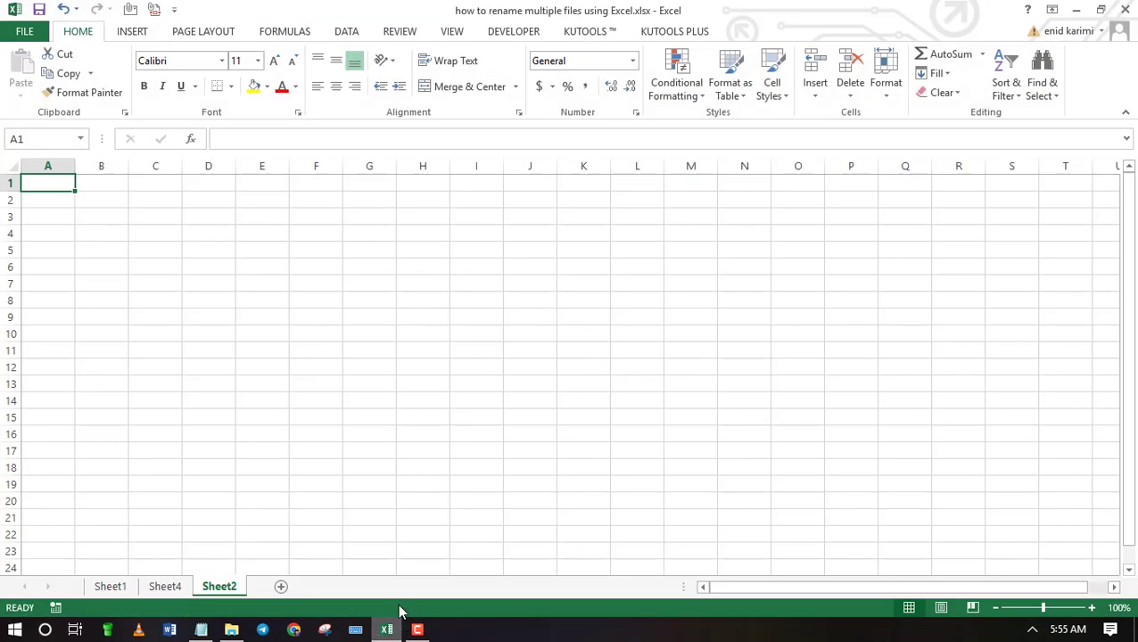
pyautogui.click(54, 197)
pyautogui.click(57, 185)
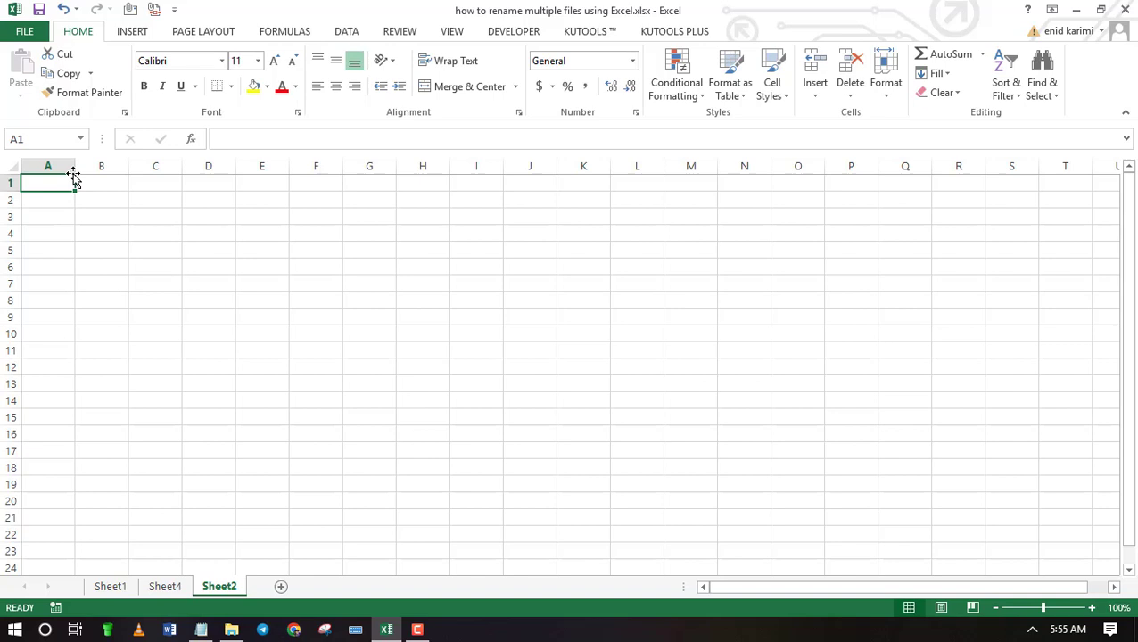
pyautogui.moveTo(74, 166); pyautogui.dragTo(171, 167)
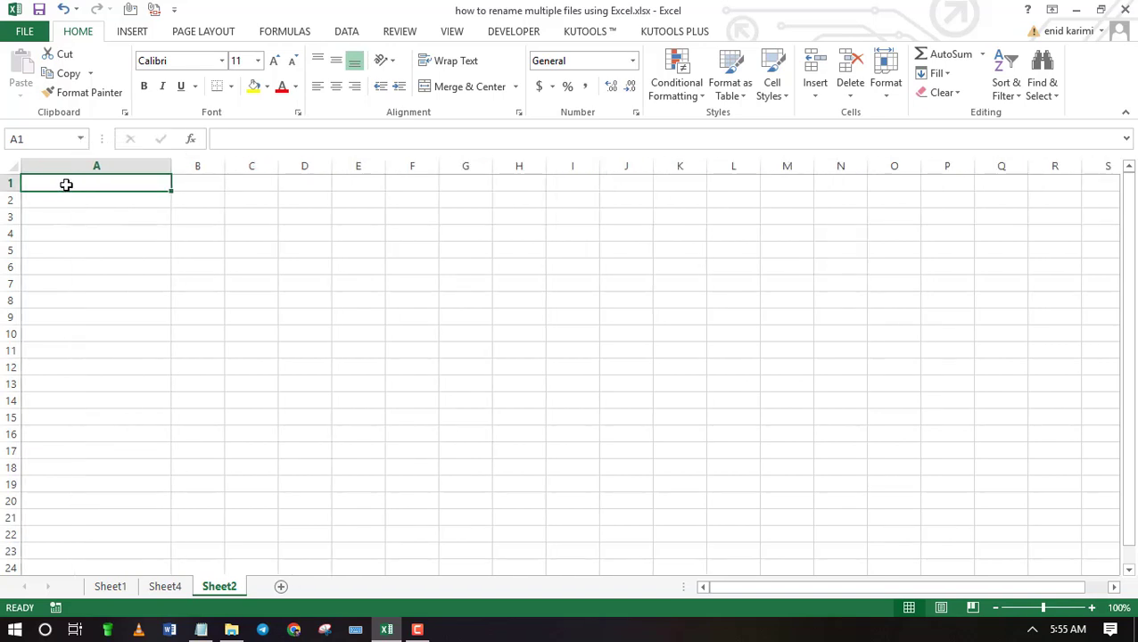
pyautogui.write('File Names')
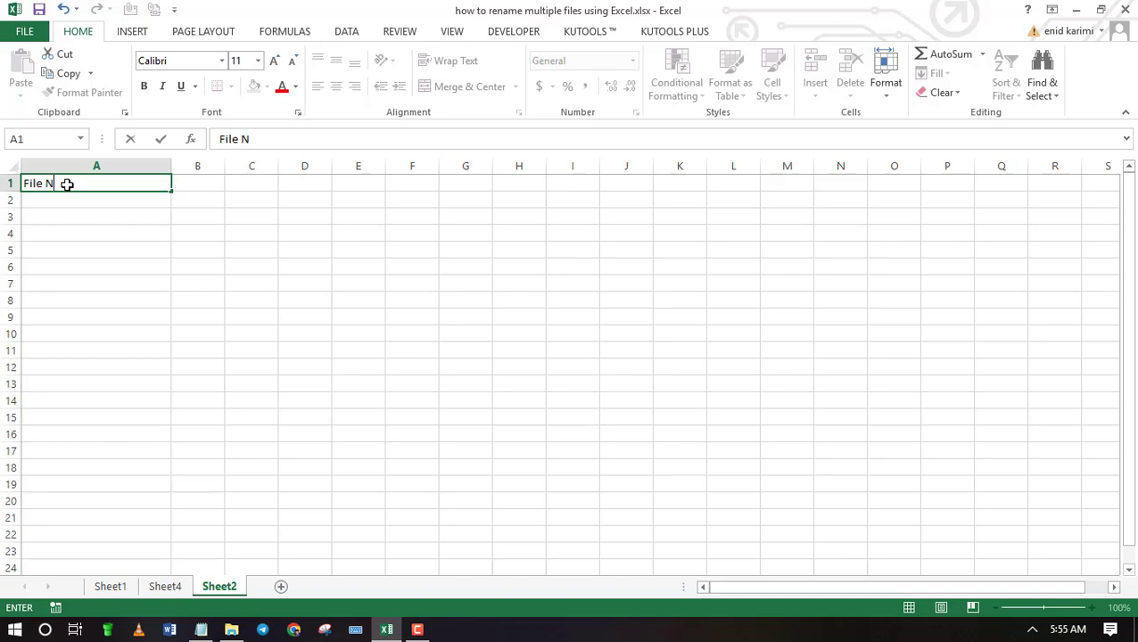
pyautogui.click(111, 230)
pyautogui.moveTo(89, 198); pyautogui.dragTo(152, 505)
pyautogui.click(234, 251)
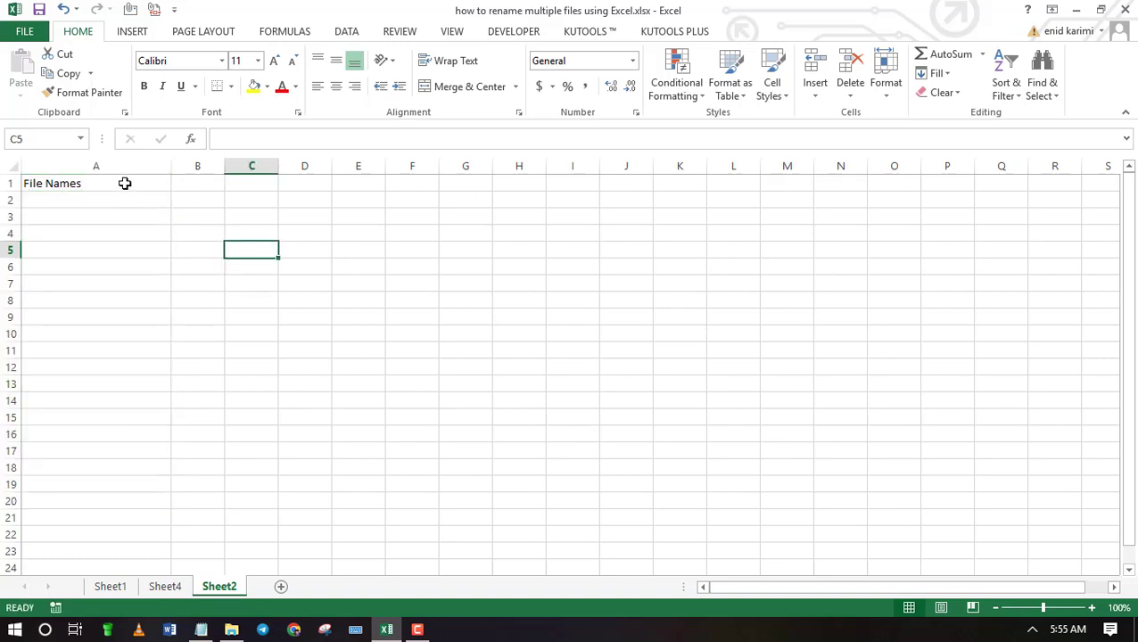
# Step: Fill the File Names heading cell A1 with yellow and select A2
pyautogui.click(124, 182)
pyautogui.click(254, 85)
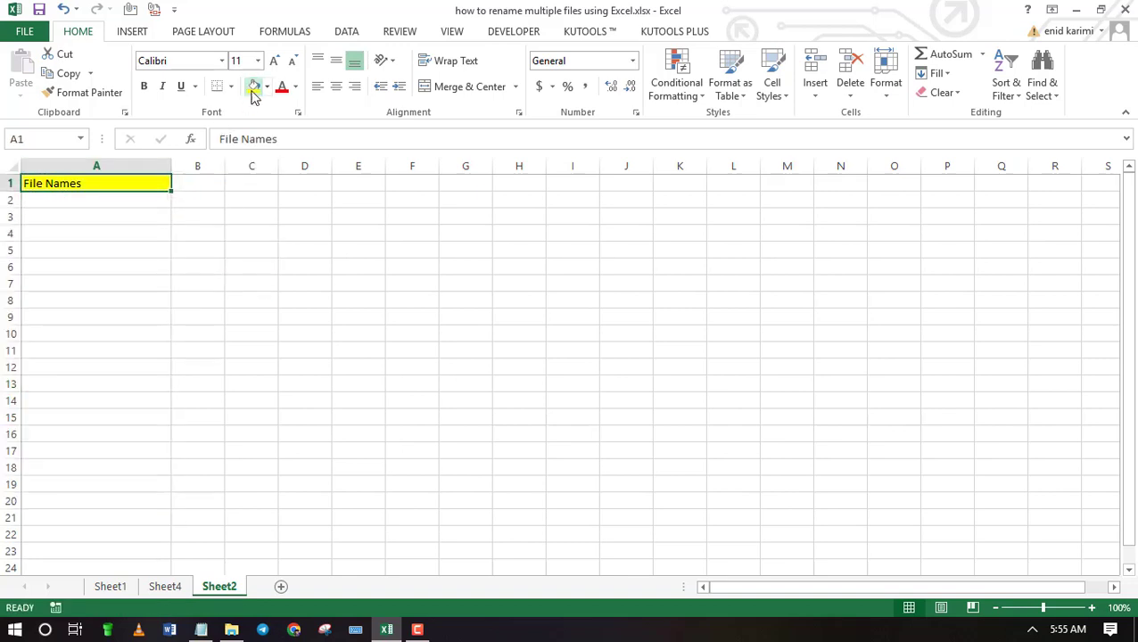
pyautogui.click(120, 201)
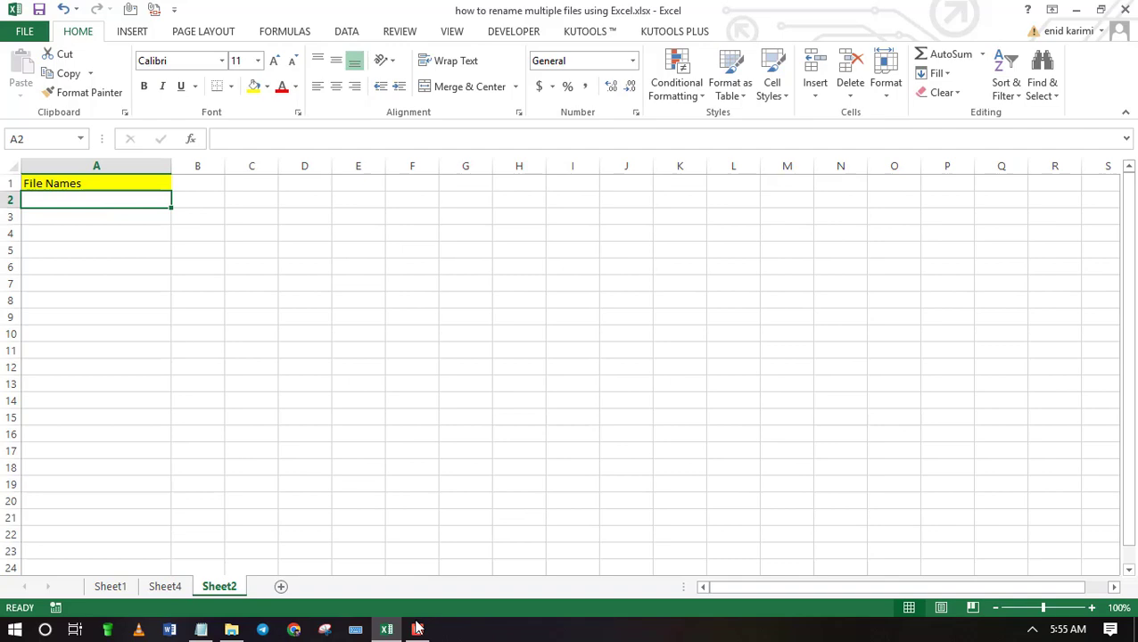
# Step: Return to the Important Files folder in File Explorer and launch CMD from its path
pyautogui.click(231, 632)
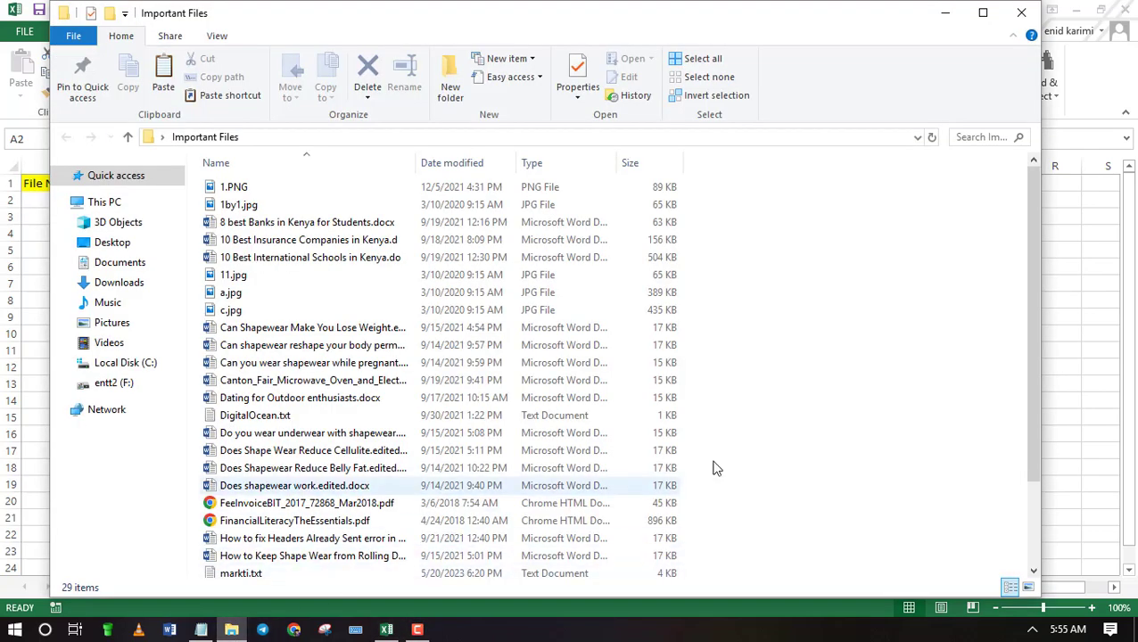
pyautogui.scroll(-2, 745, 386)
pyautogui.scroll(2, 739, 395)
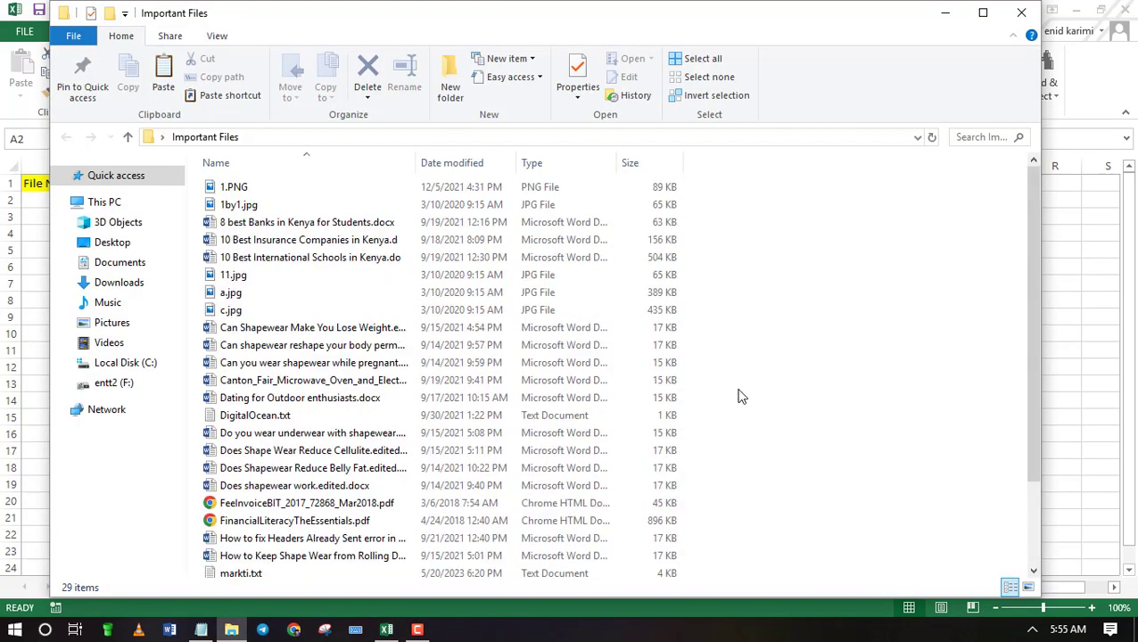
pyautogui.click(292, 138)
pyautogui.moveTo(359, 139); pyautogui.dragTo(163, 143)
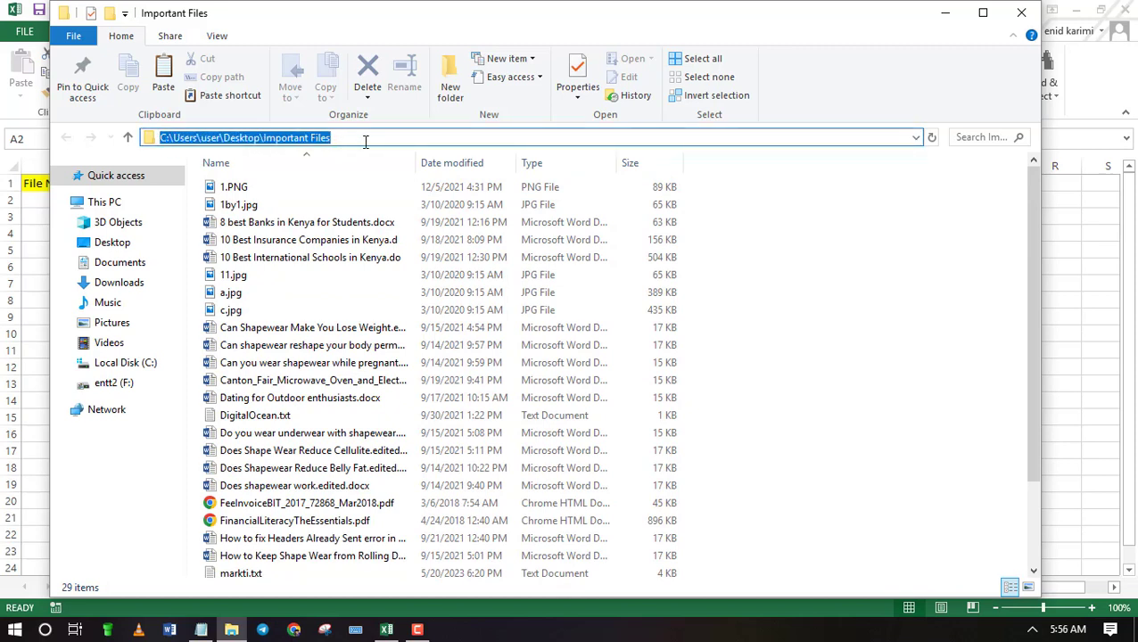
pyautogui.press('BackSpace')
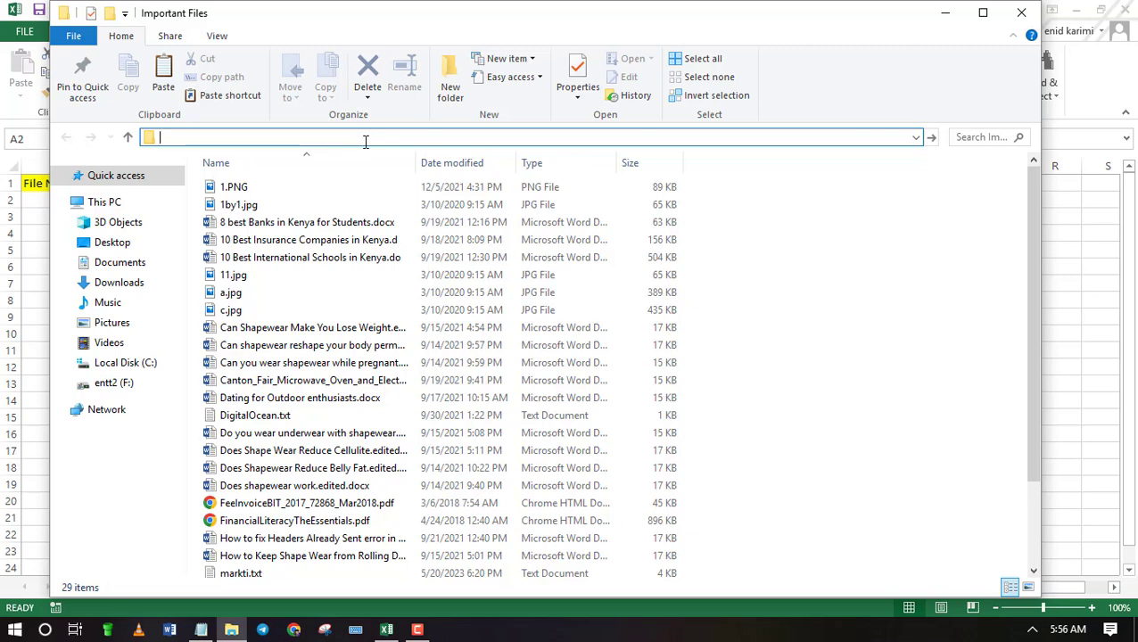
pyautogui.write('CMD')
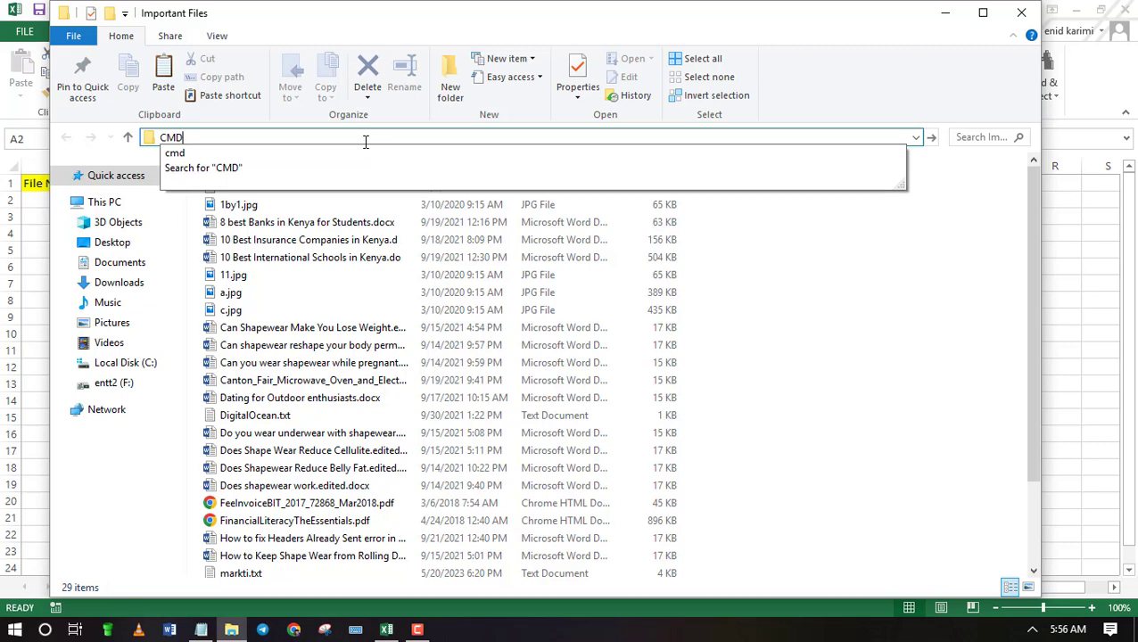
pyautogui.press('Return')
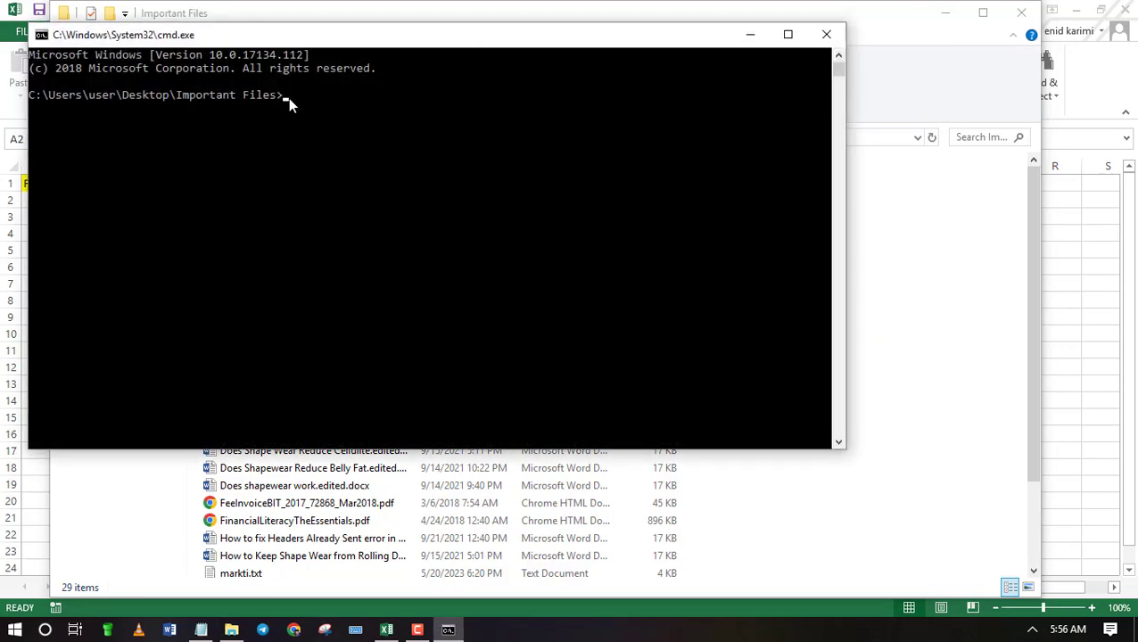
# Step: Check the folder path in the Command Prompt and the address shown for Important Files, minimizing both windows
pyautogui.moveTo(289, 98); pyautogui.dragTo(35, 101)
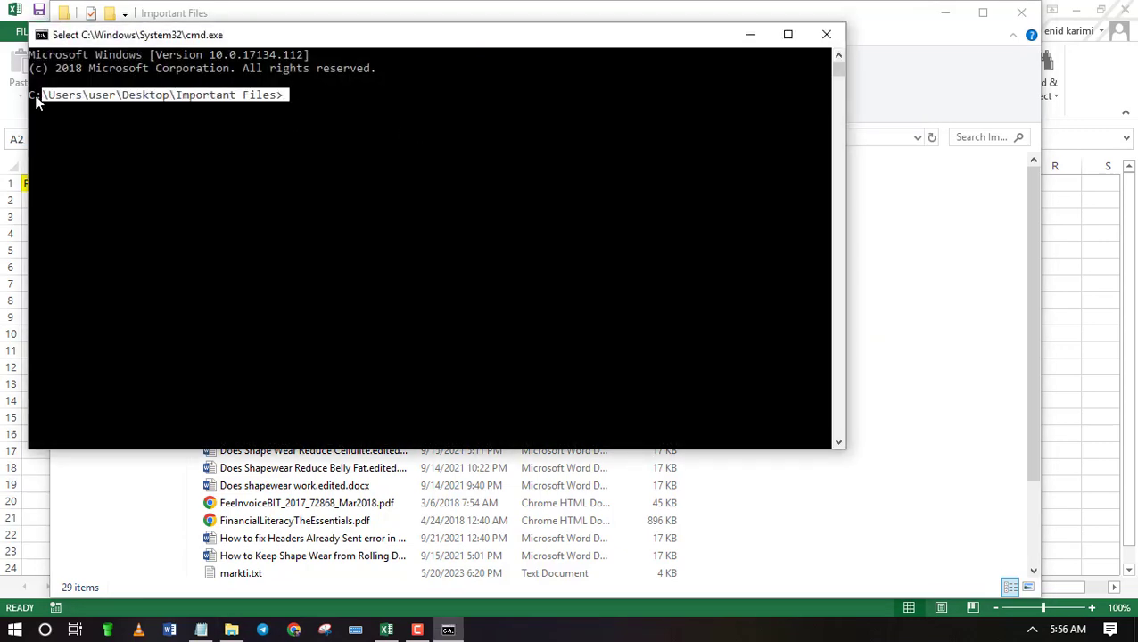
pyautogui.click(247, 96)
pyautogui.click(754, 37)
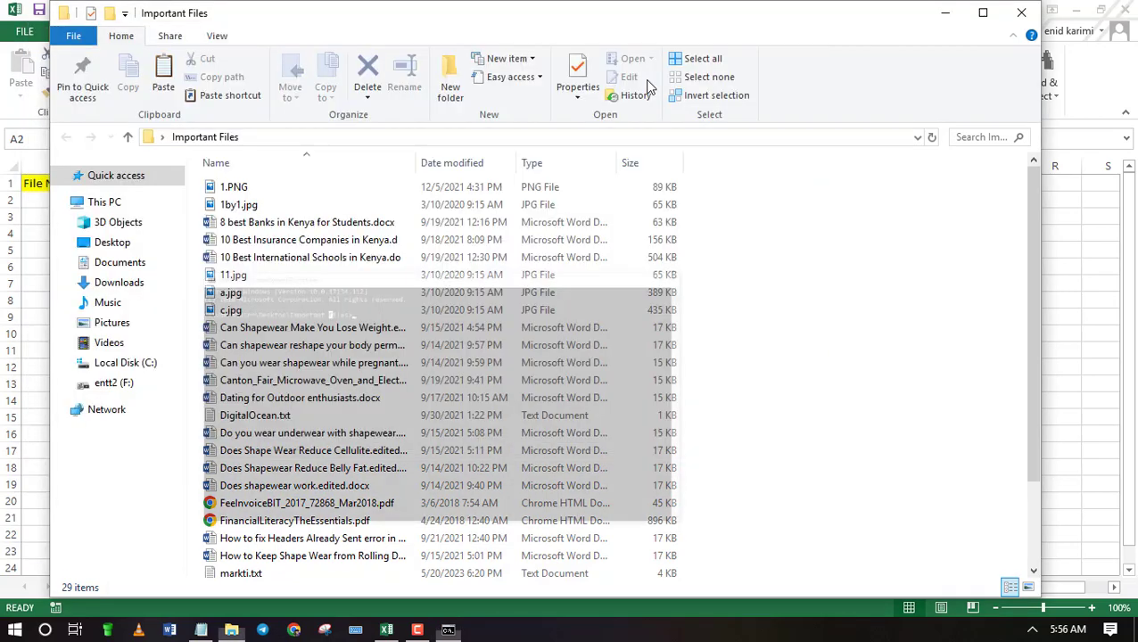
pyautogui.click(309, 136)
pyautogui.click(335, 137)
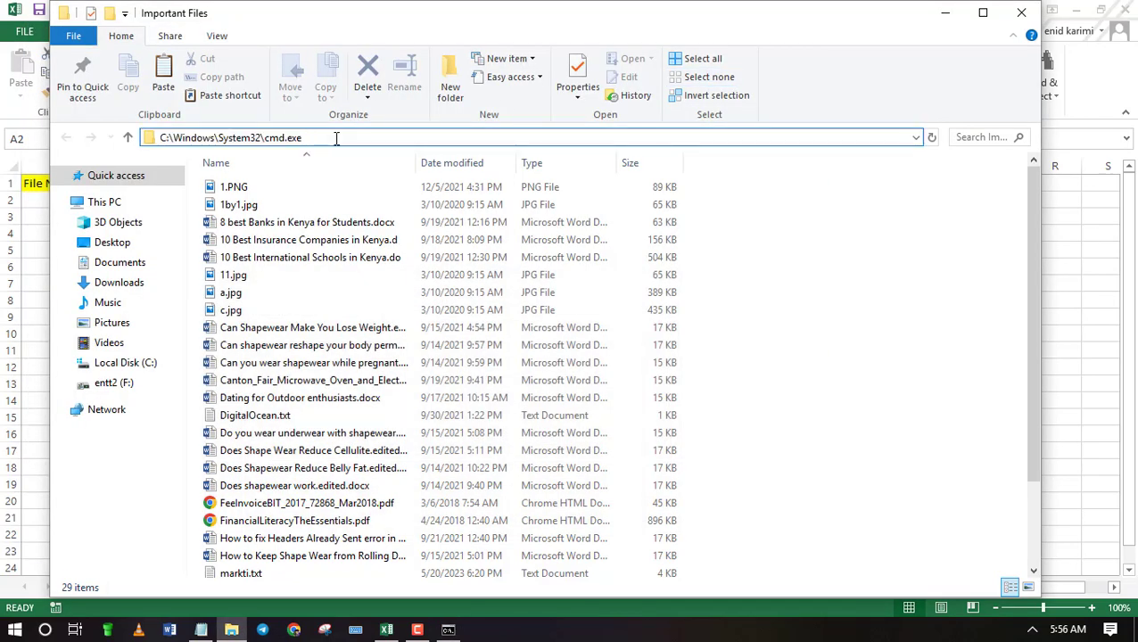
pyautogui.click(945, 12)
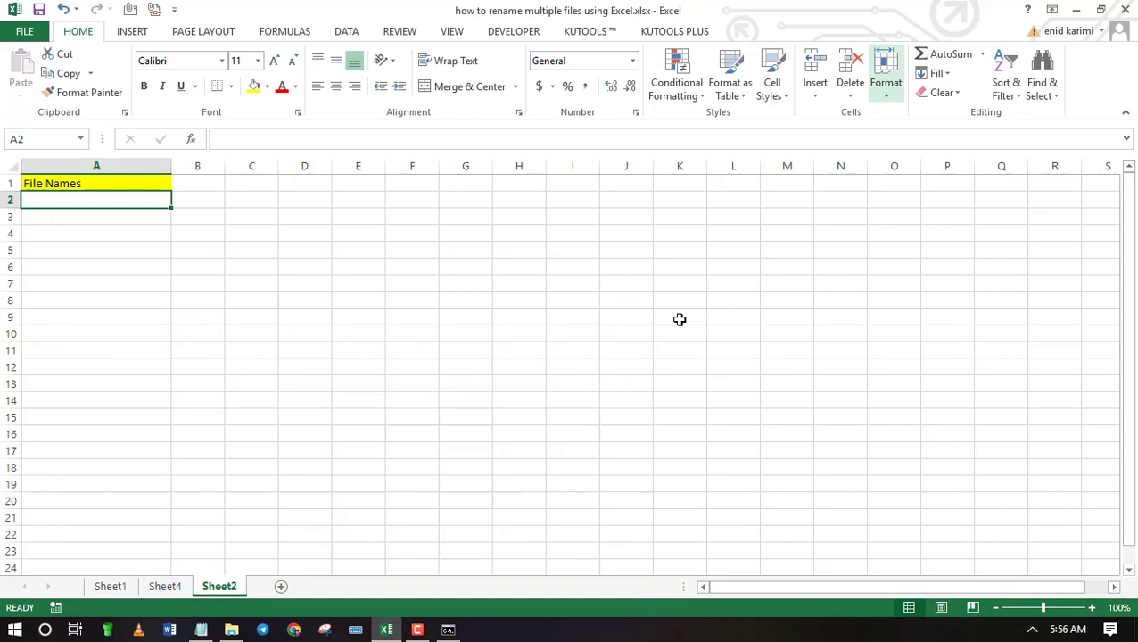
# Step: Bring back the Command Prompt, run dir /b to list the folder's file names and maximize the window
pyautogui.click(447, 630)
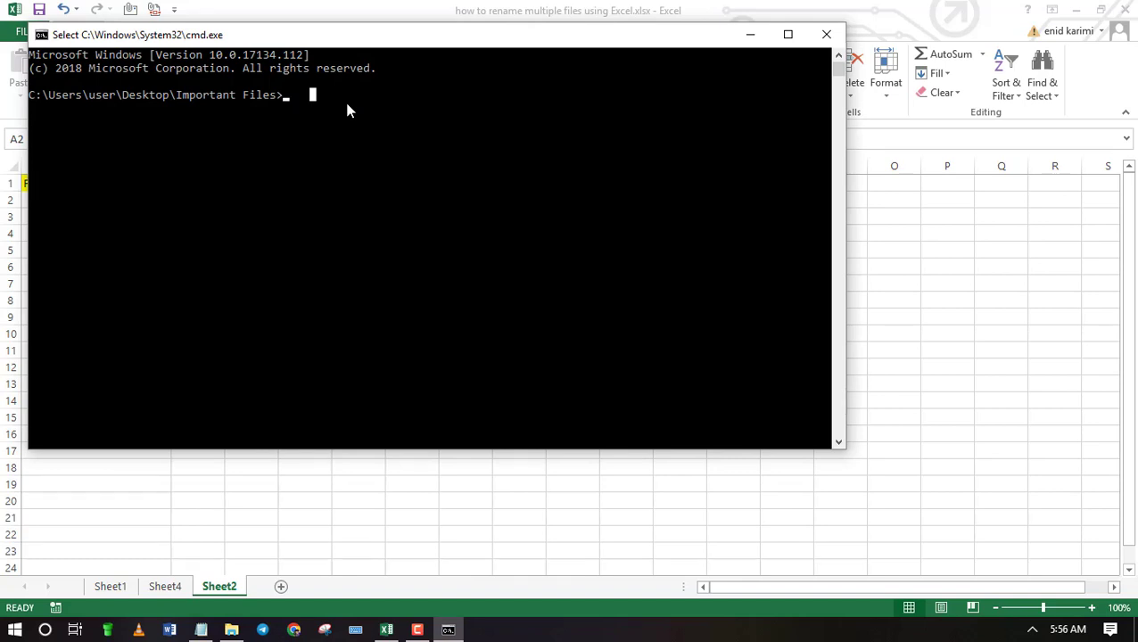
pyautogui.write('D')
pyautogui.press('BackSpace')
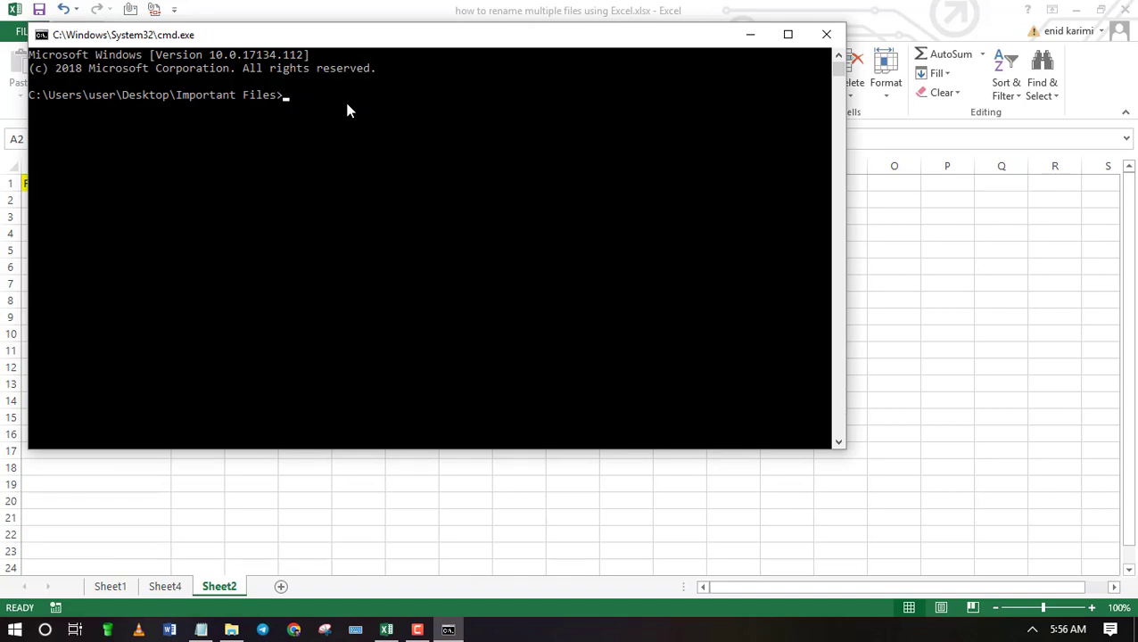
pyautogui.write('dir /b')
pyautogui.press('Return')
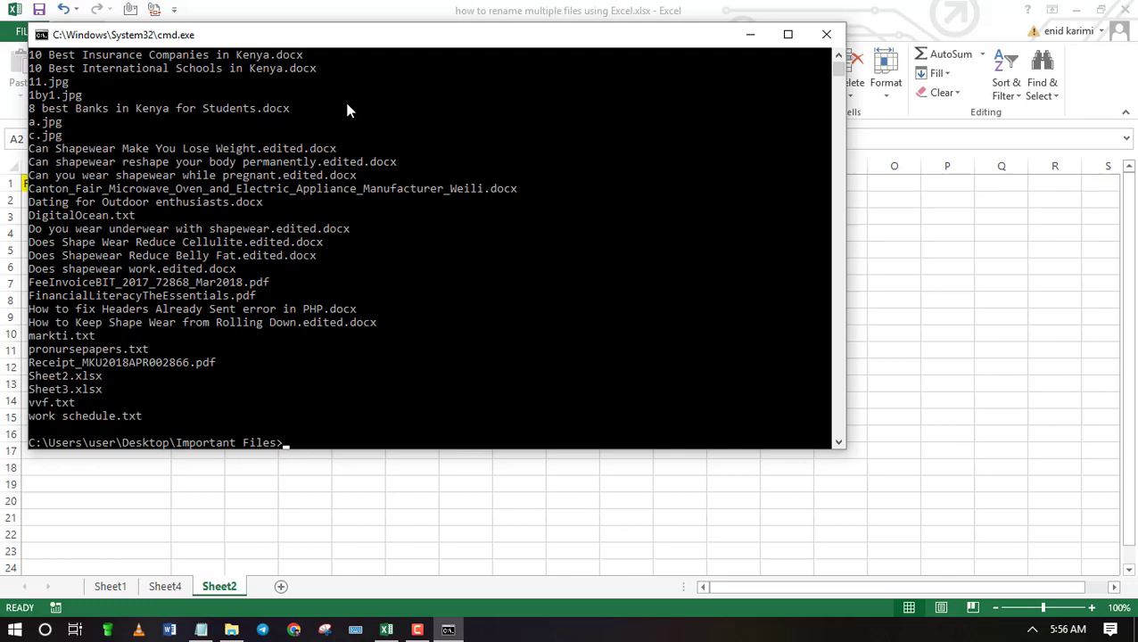
pyautogui.scroll(2, 193, 383)
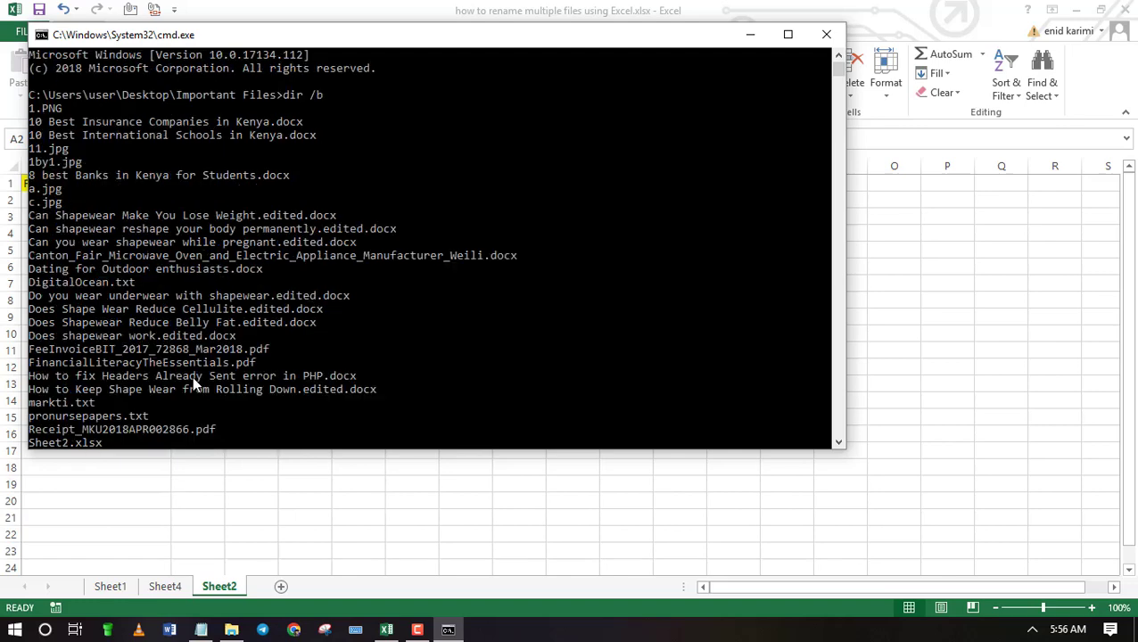
pyautogui.click(788, 34)
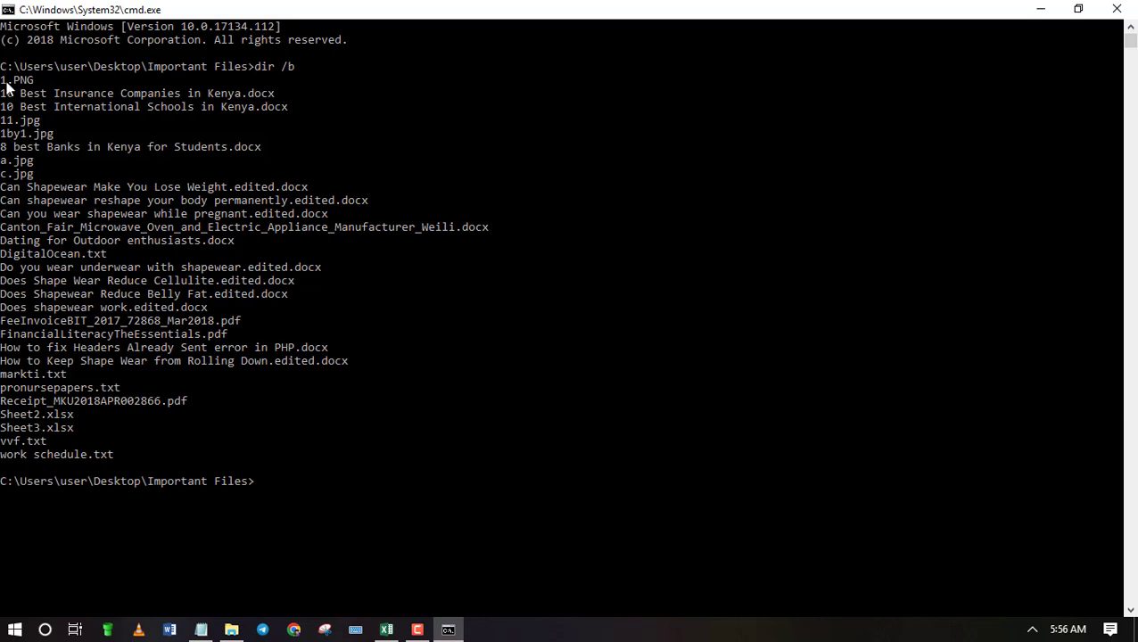
pyautogui.moveTo(3, 81); pyautogui.dragTo(214, 456)
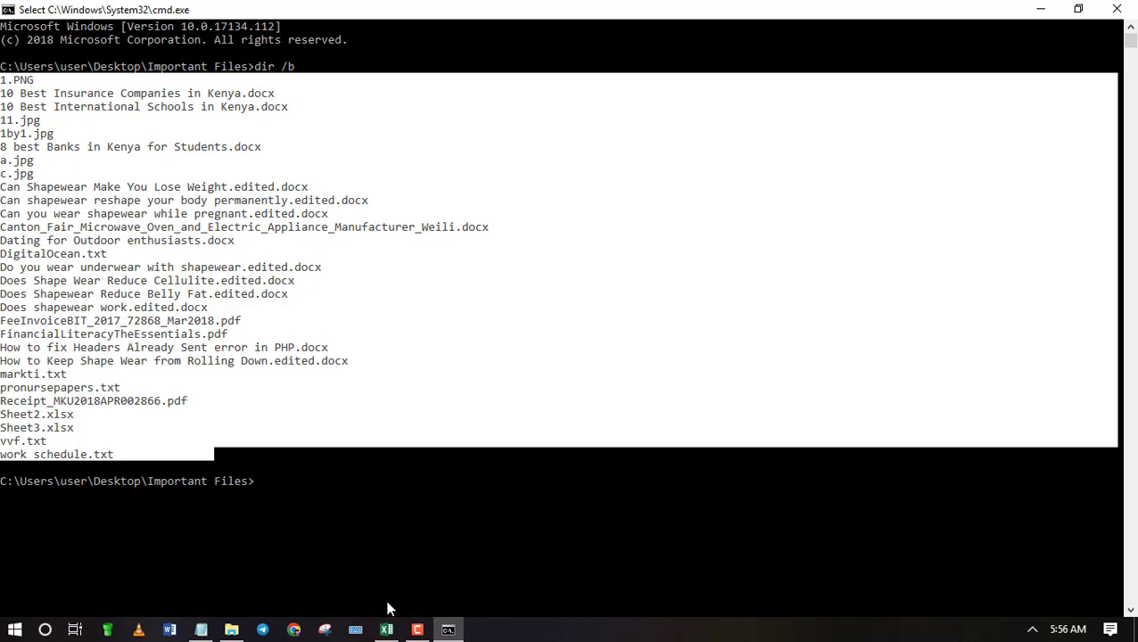
pyautogui.click(231, 630)
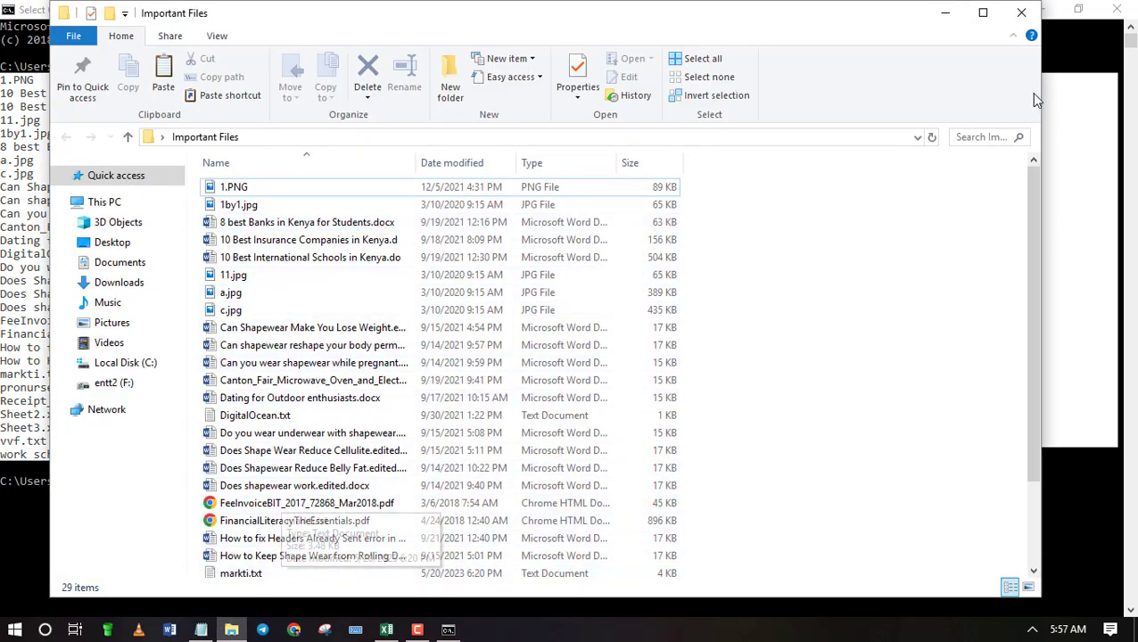
pyautogui.click(943, 18)
pyautogui.click(209, 218)
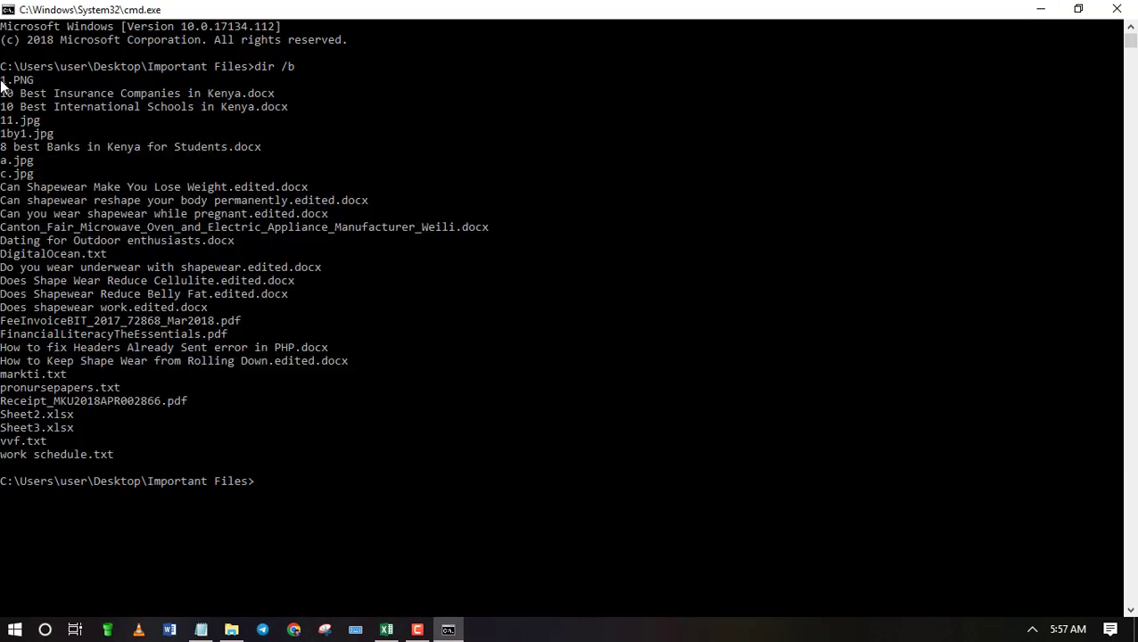
# Step: Copy the listed file names from 1.PNG through work schedule.txt and paste them into Excel's Sheet2 starting at A2
pyautogui.moveTo(1, 80); pyautogui.dragTo(167, 456)
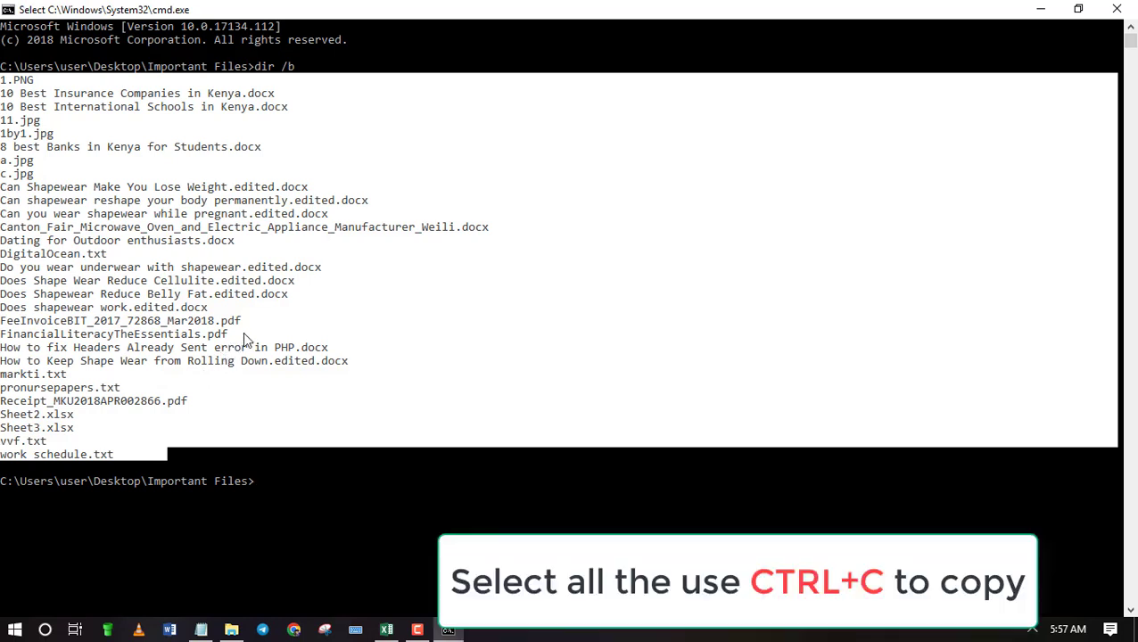
pyautogui.hotkey('ctrl', 'c')
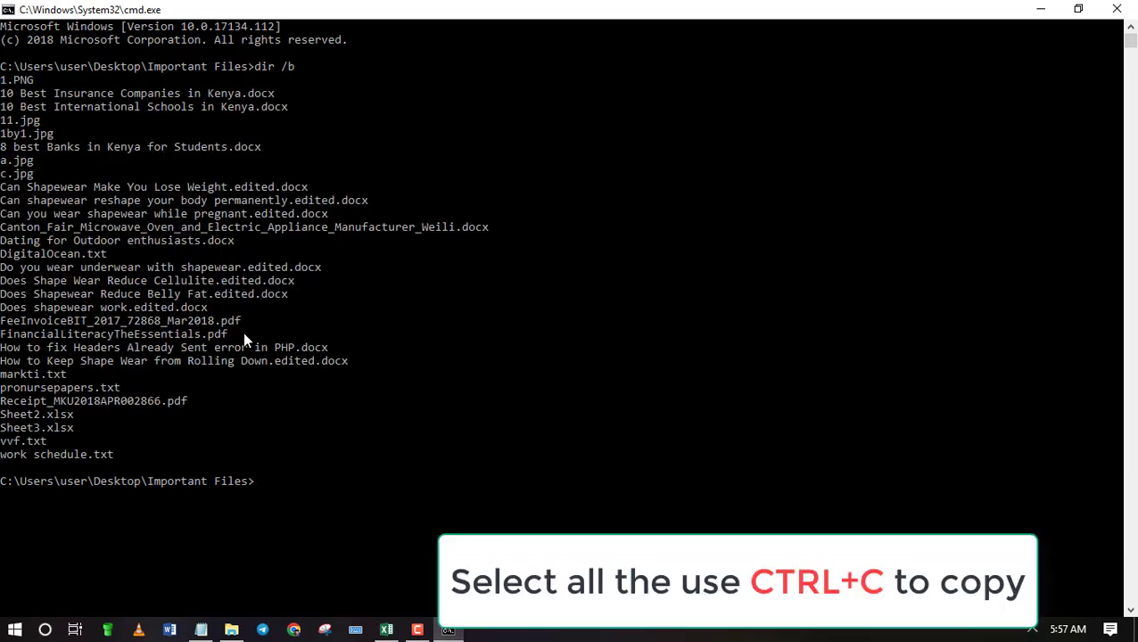
pyautogui.click(386, 630)
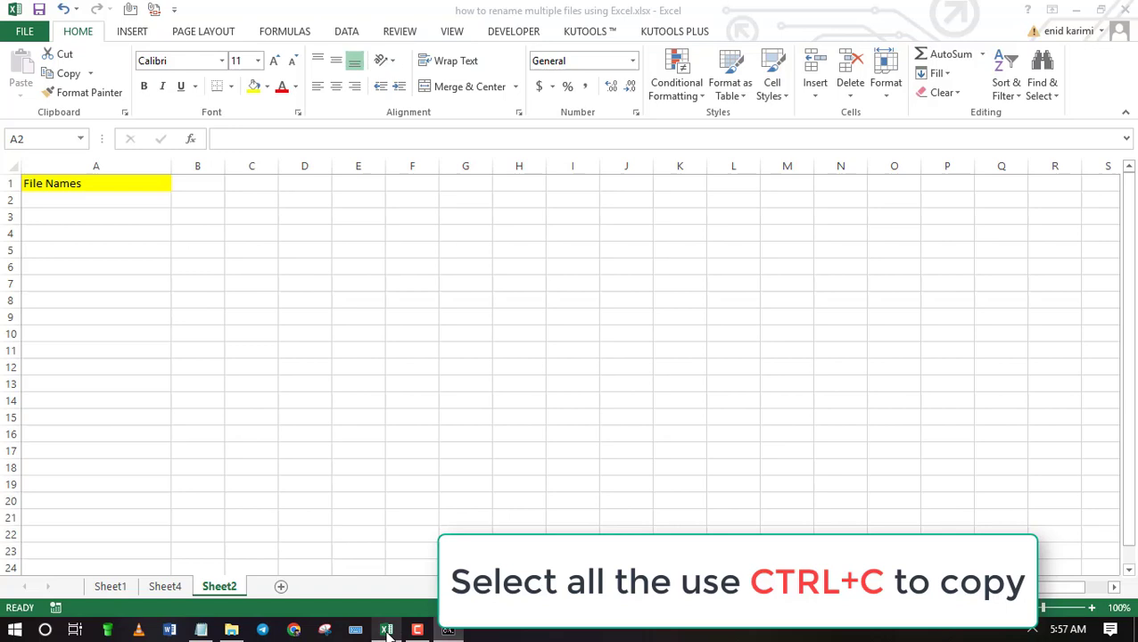
pyautogui.rightClick(112, 198)
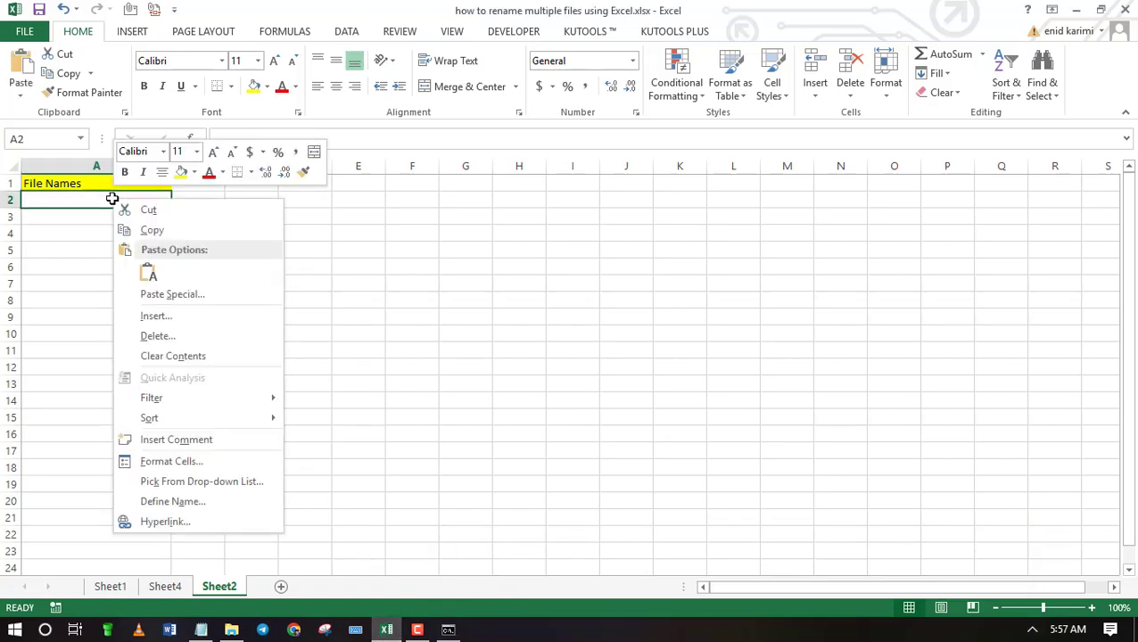
pyautogui.click(148, 271)
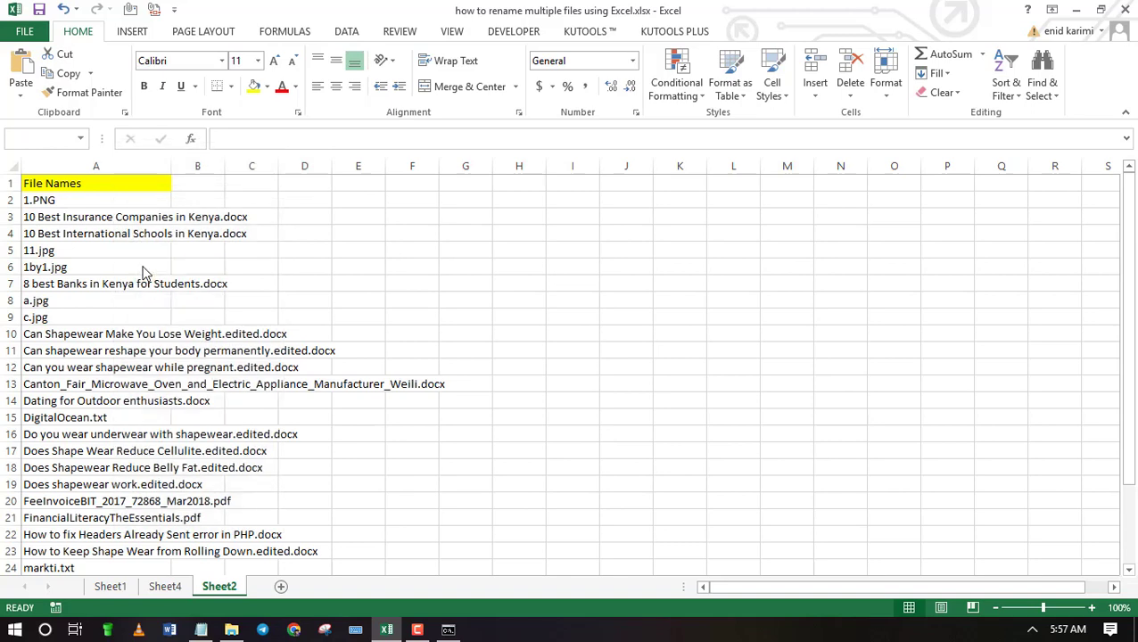
# Step: Widen column A until the longest file name fits inside it
pyautogui.click(286, 236)
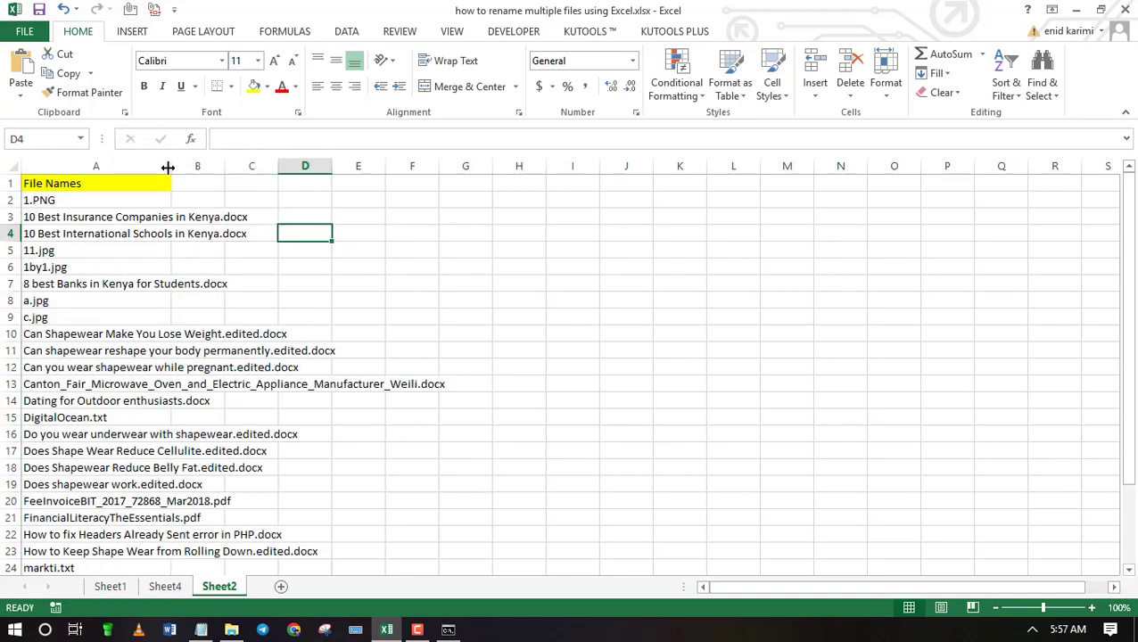
pyautogui.moveTo(171, 166); pyautogui.dragTo(246, 186)
pyautogui.moveTo(316, 209); pyautogui.dragTo(314, 211)
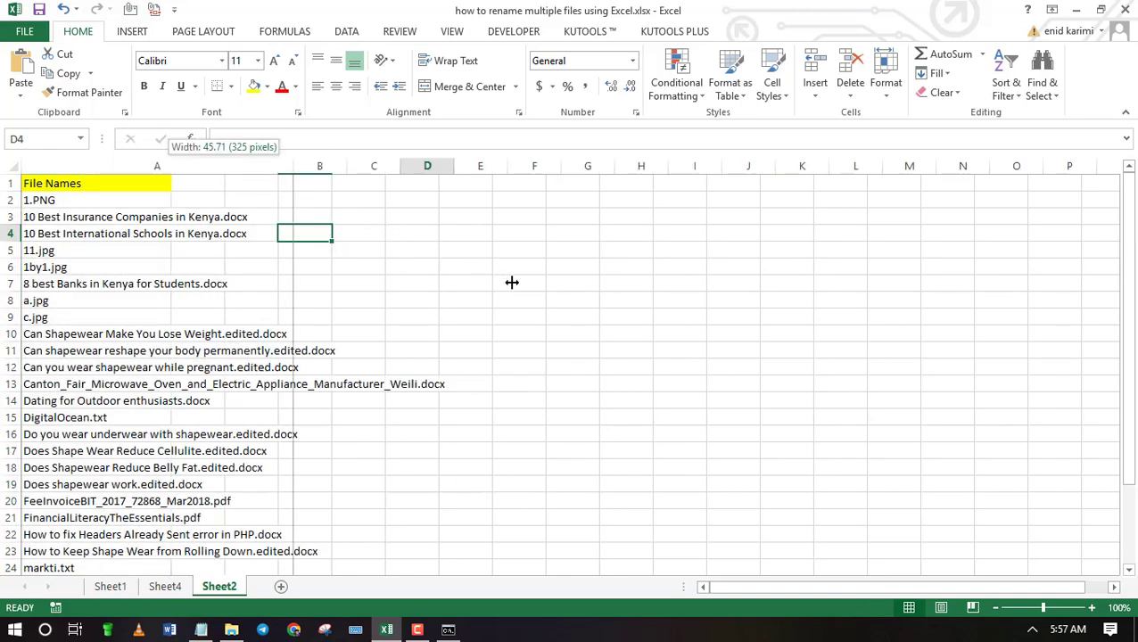
pyautogui.moveTo(545, 308); pyautogui.dragTo(546, 320)
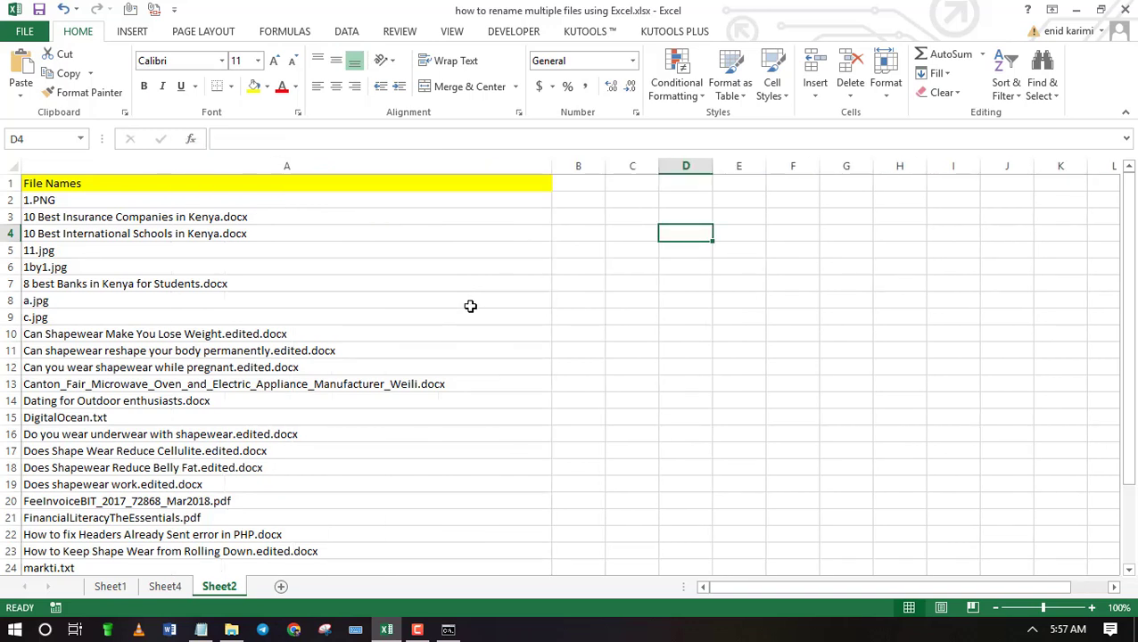
# Step: Add a new blank worksheet after Sheet2
pyautogui.click(282, 588)
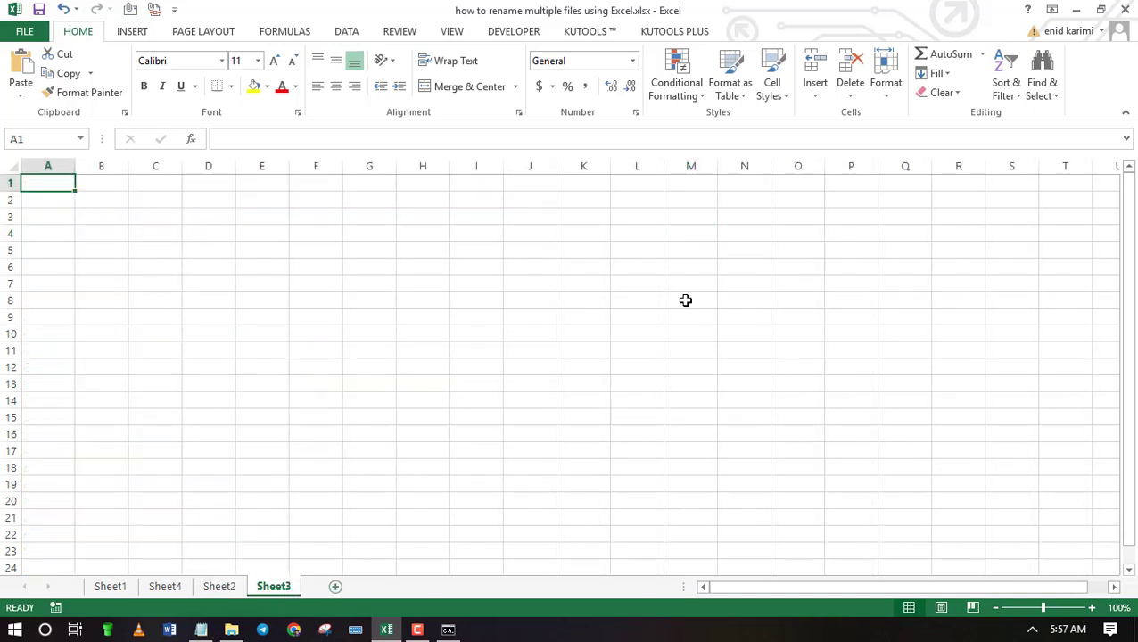
# Step: Widen column A of Sheet3 to roughly three times the default width and bring up the Kutools Plus commands
pyautogui.click(49, 196)
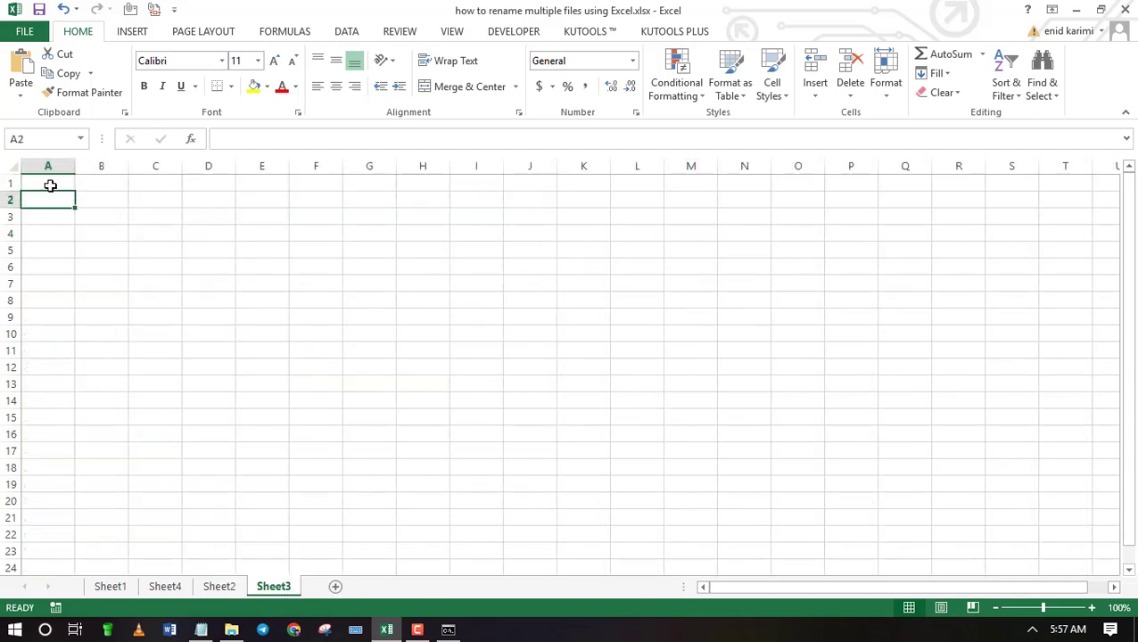
pyautogui.click(50, 185)
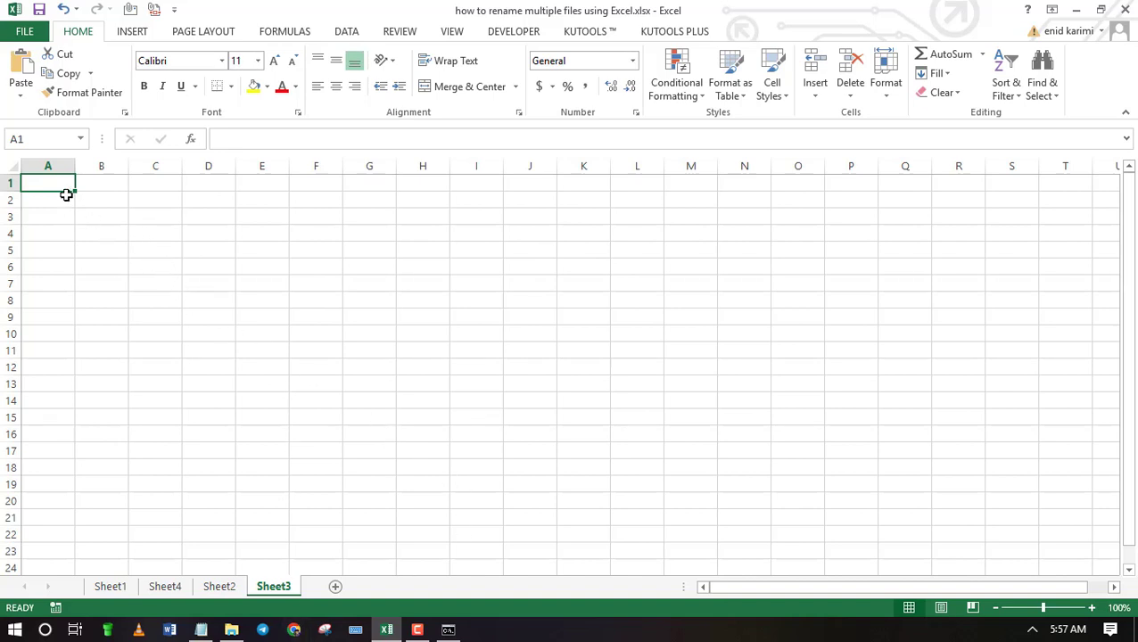
pyautogui.moveTo(75, 166); pyautogui.dragTo(189, 181)
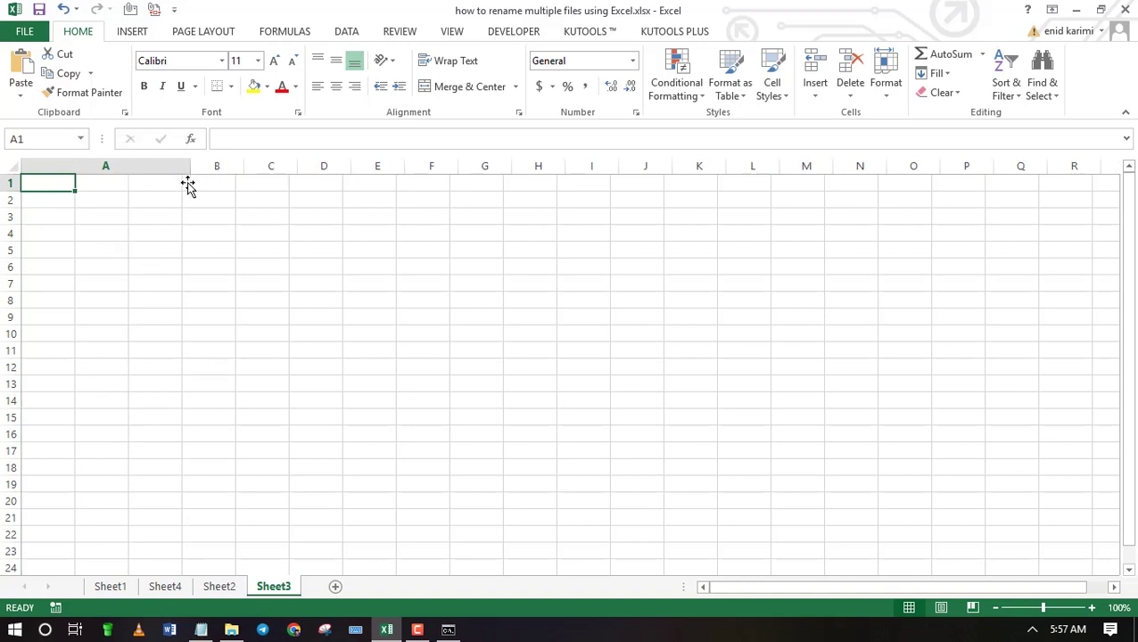
pyautogui.click(589, 31)
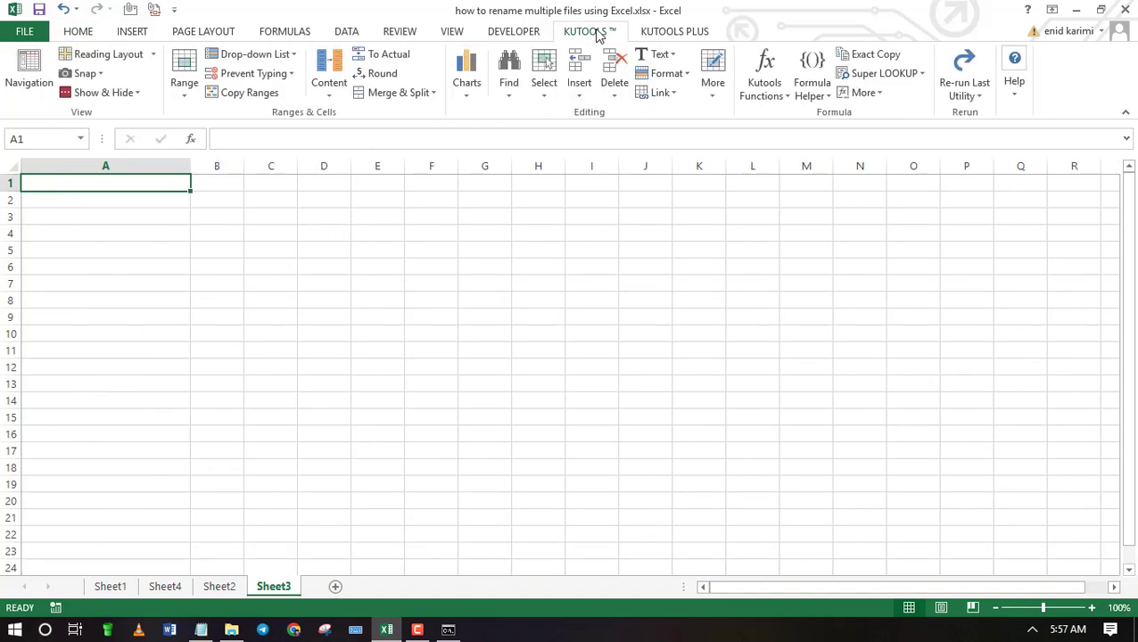
pyautogui.click(670, 33)
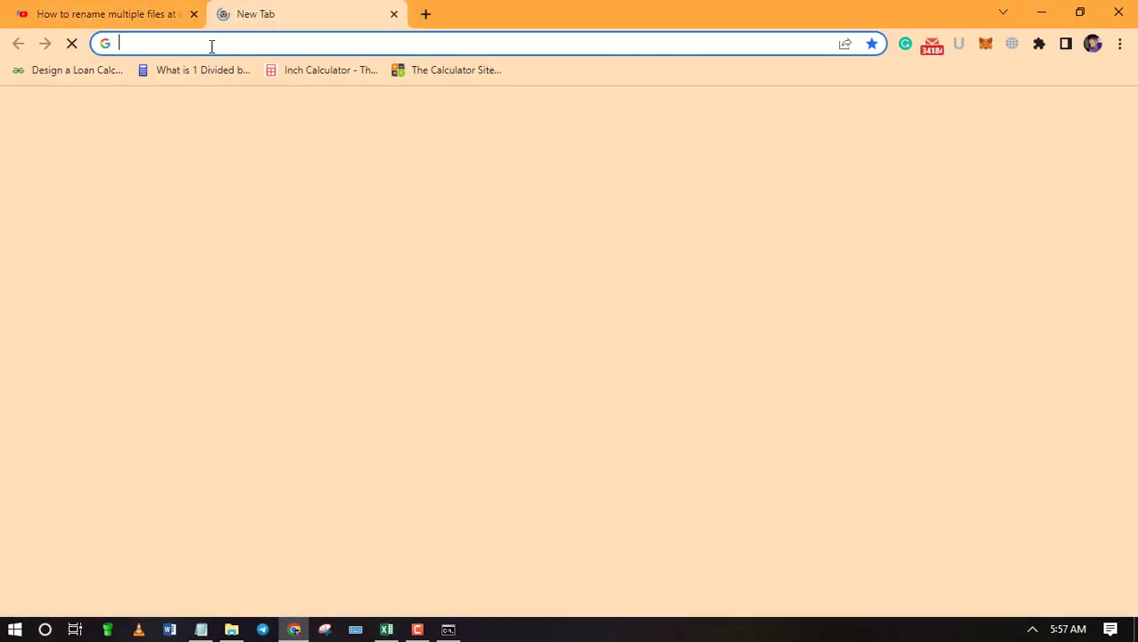
# Step: Switch to Chrome, search Google for "kutools for excel" and close the video page about renaming multiple files
pyautogui.click(211, 44)
pyautogui.write('kuttols')
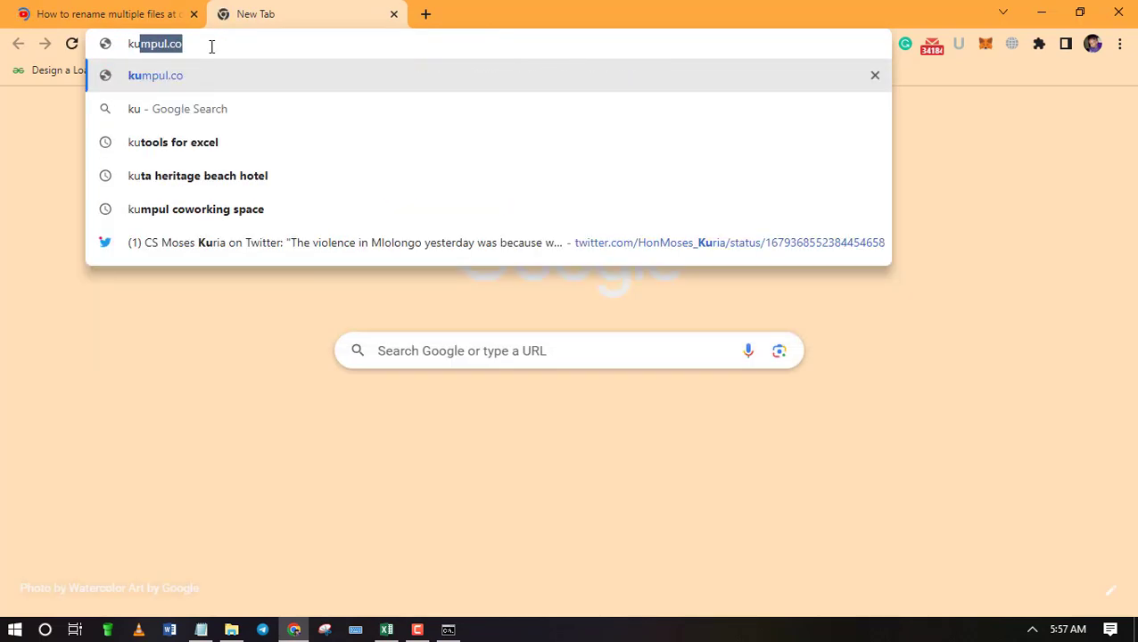
pyautogui.press('BackSpace')
pyautogui.press('BackSpace')
pyautogui.press('BackSpace')
pyautogui.press('BackSpace')
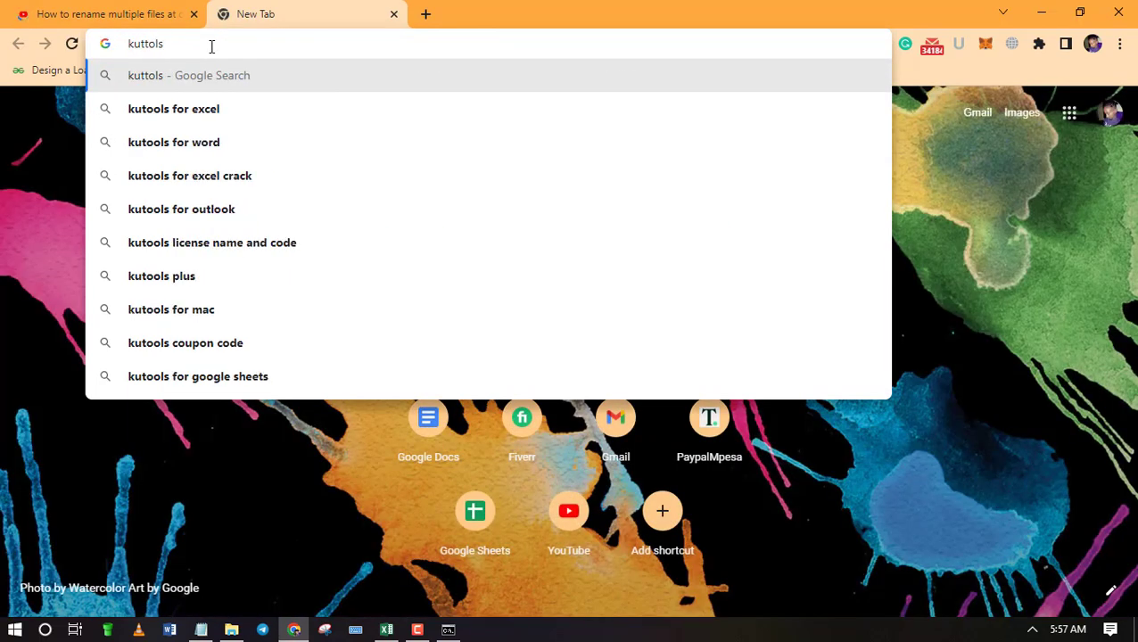
pyautogui.press('BackSpace')
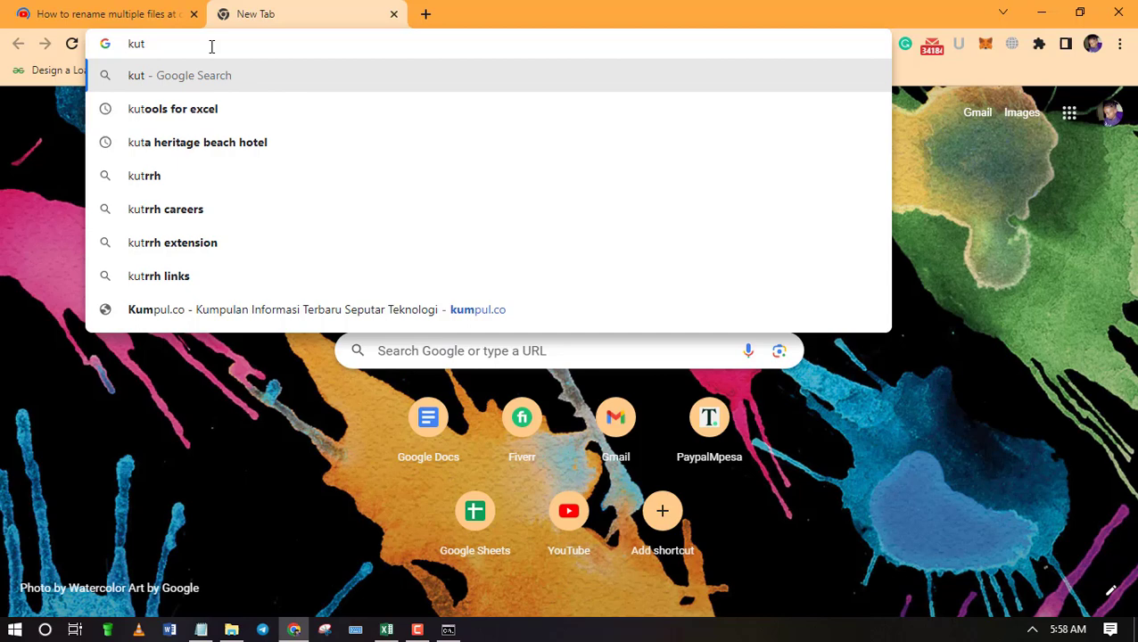
pyautogui.write('ools for ')
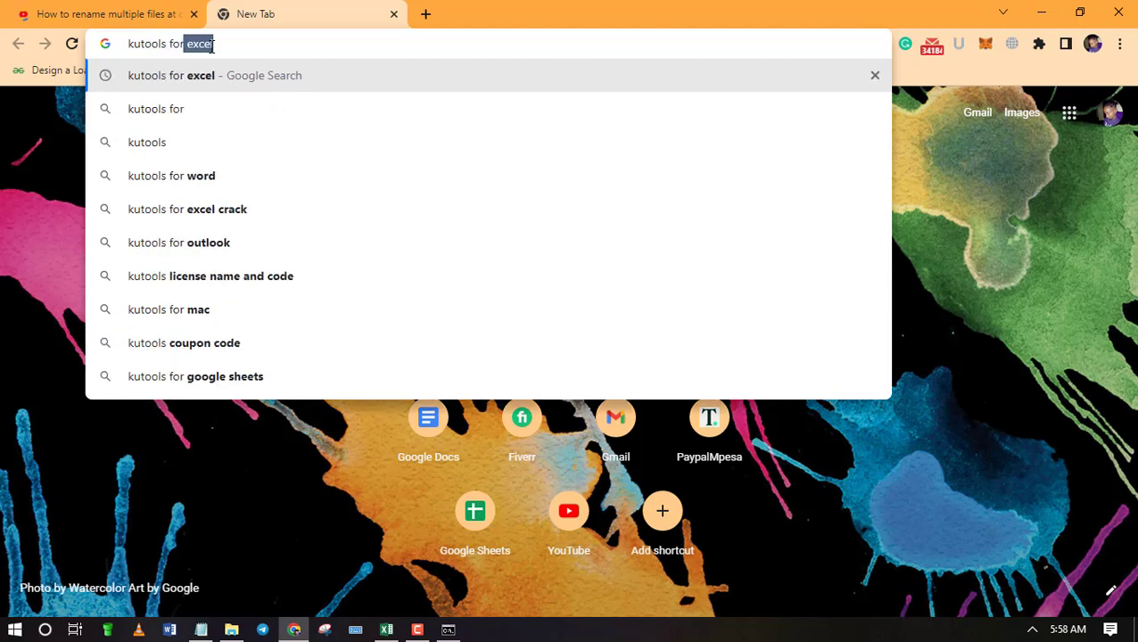
pyautogui.write('excel')
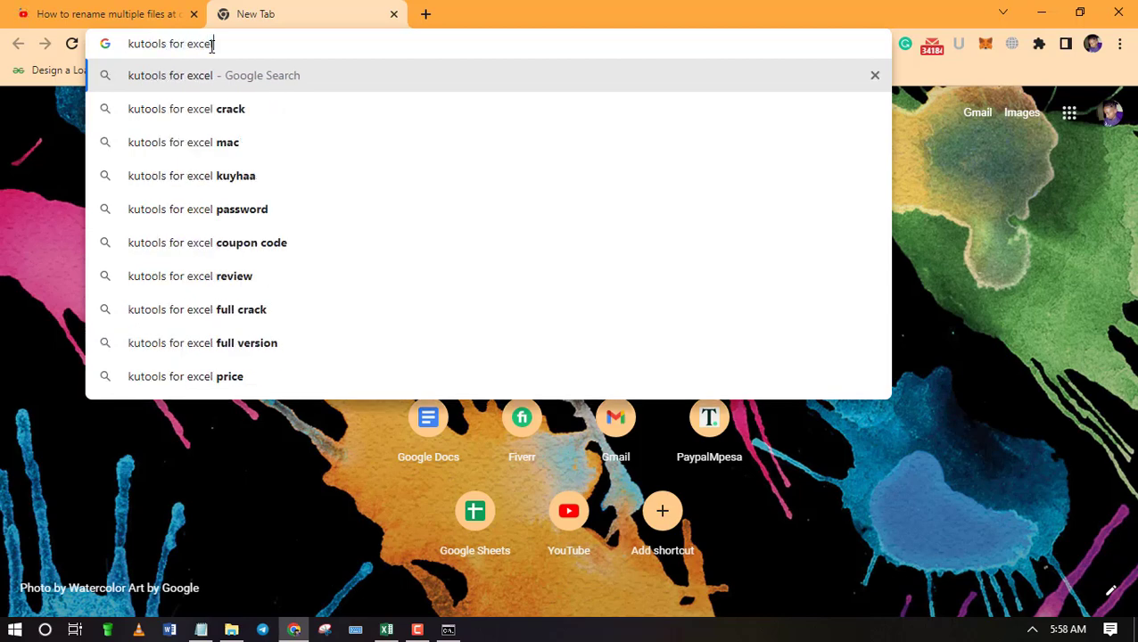
pyautogui.press('Return')
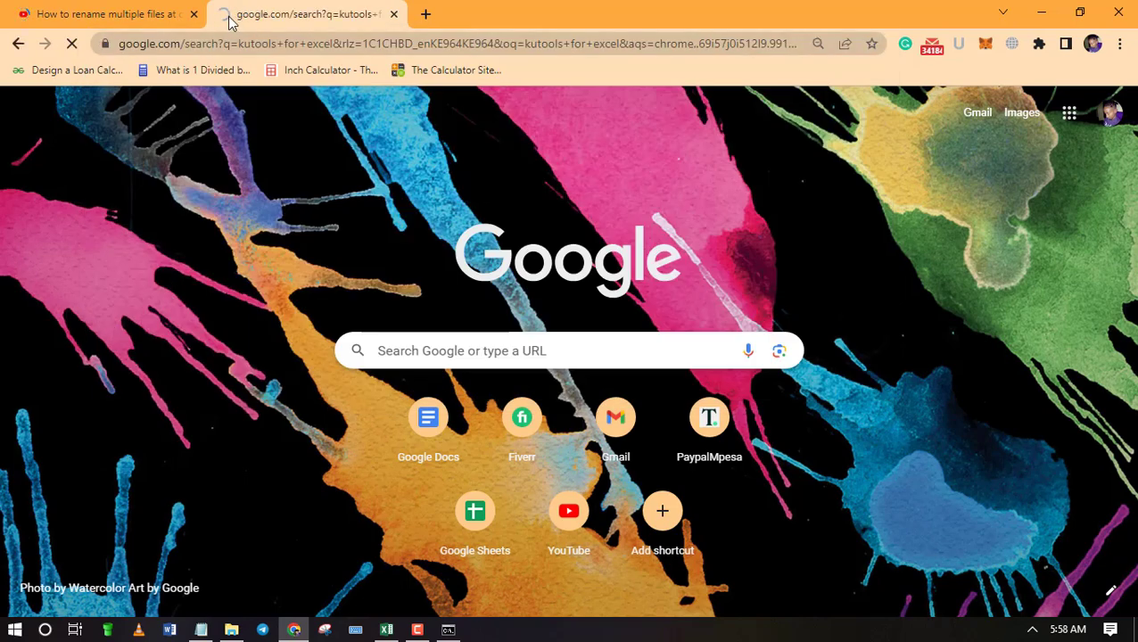
pyautogui.click(193, 14)
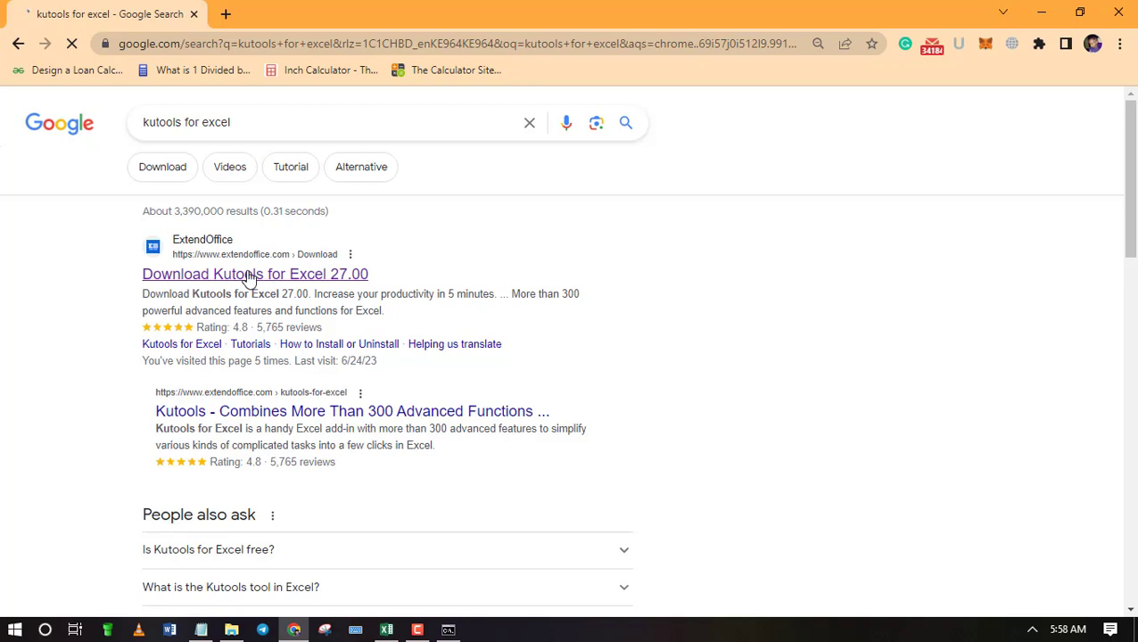
# Step: Return to Excel and start the Kutools Filename List tool, continuing with the trial instead of registering a license
pyautogui.click(385, 630)
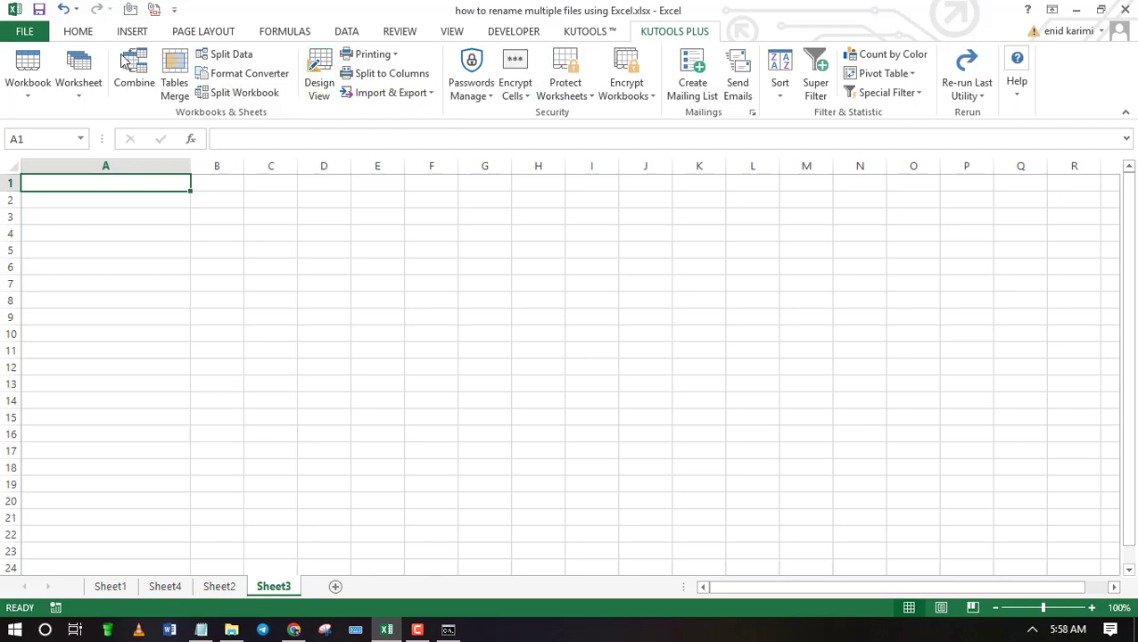
pyautogui.click(80, 36)
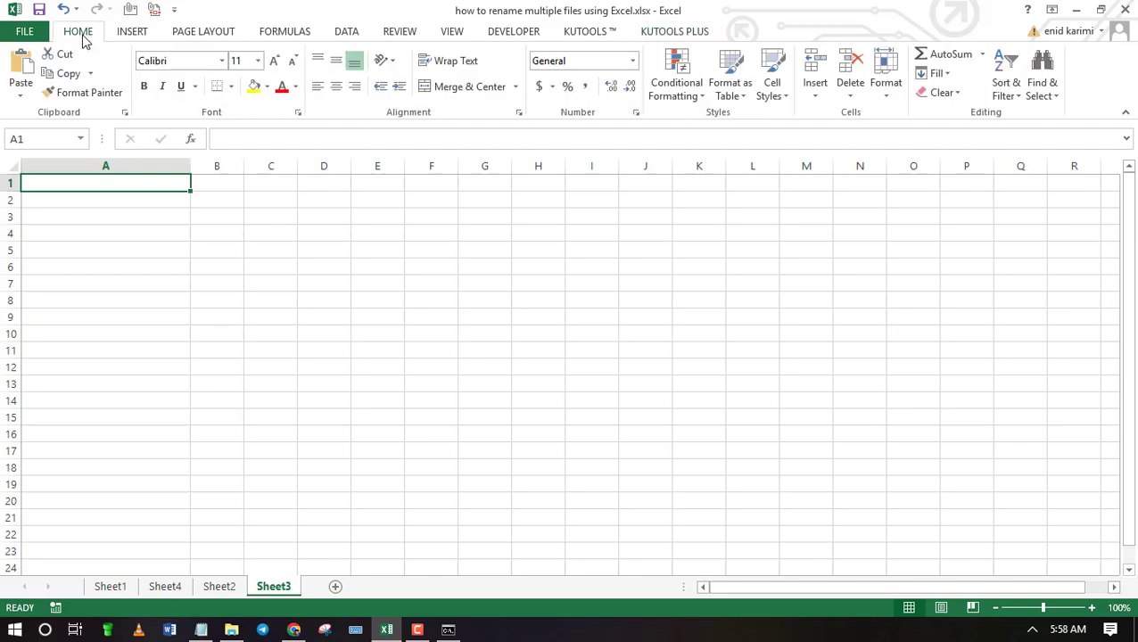
pyautogui.click(701, 32)
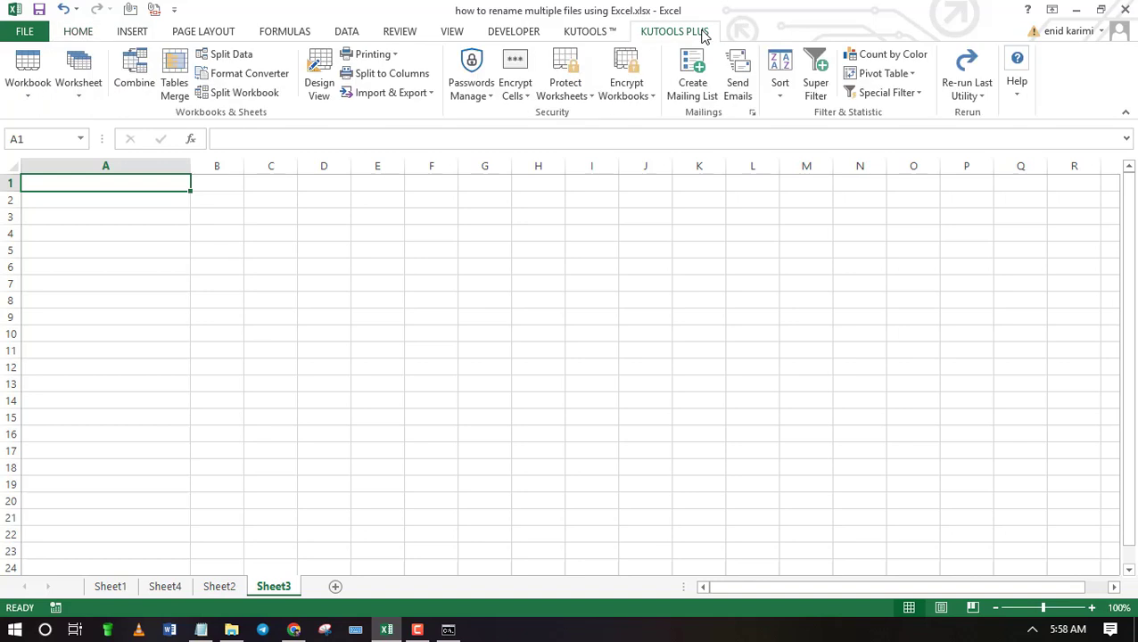
pyautogui.click(432, 94)
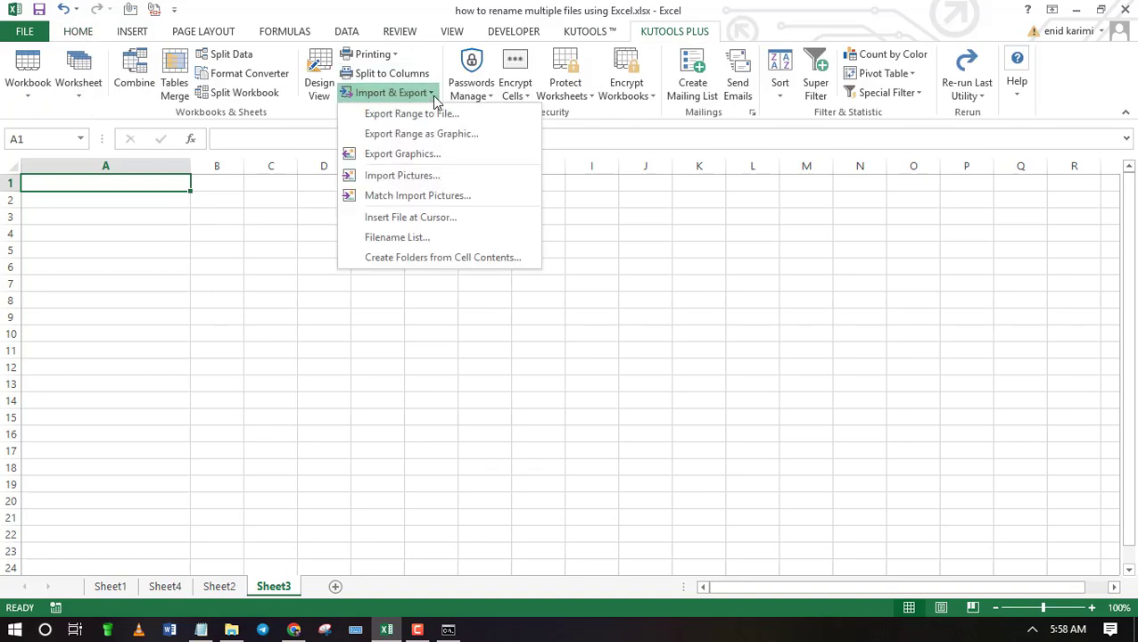
pyautogui.click(428, 239)
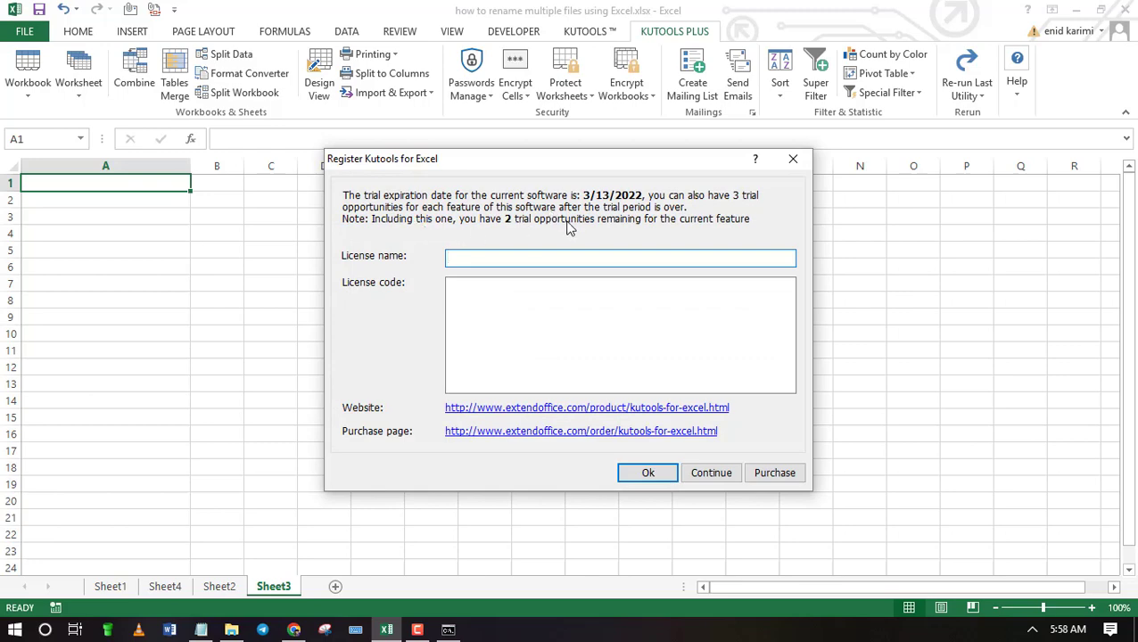
pyautogui.click(713, 473)
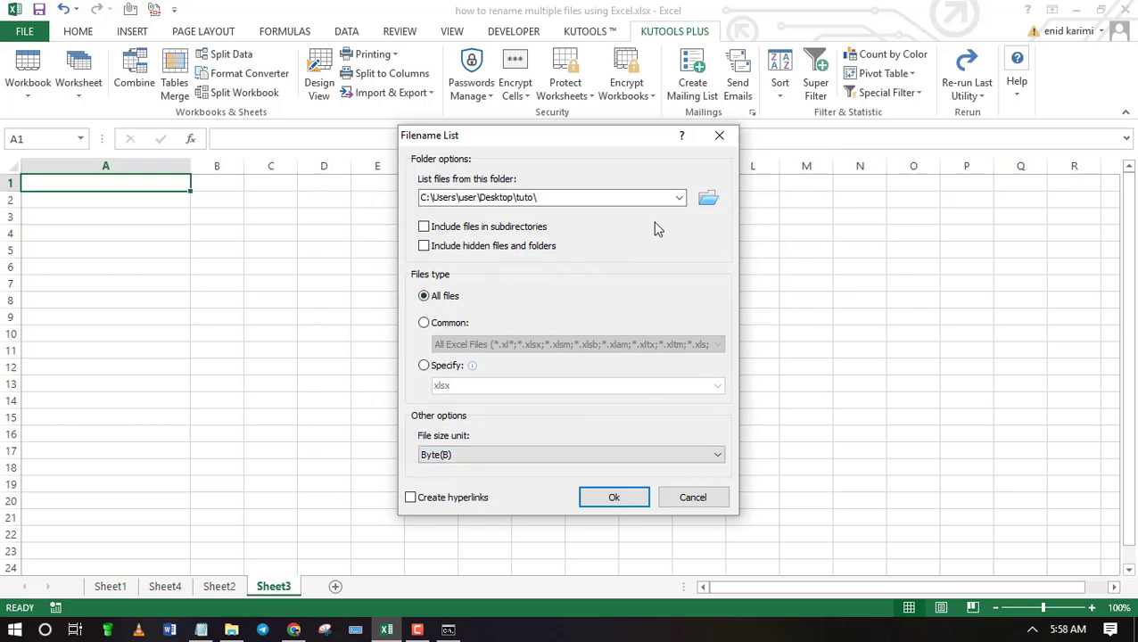
# Step: Choose the Desktop's Important Files folder as the source and generate the filename list for all file types
pyautogui.click(716, 203)
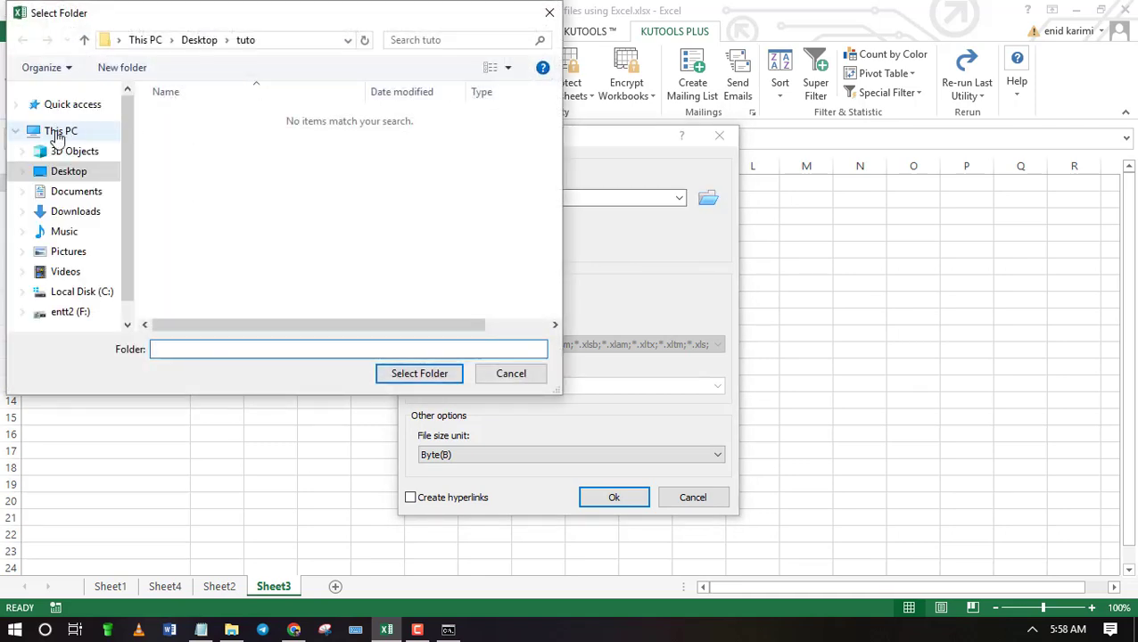
pyautogui.click(73, 175)
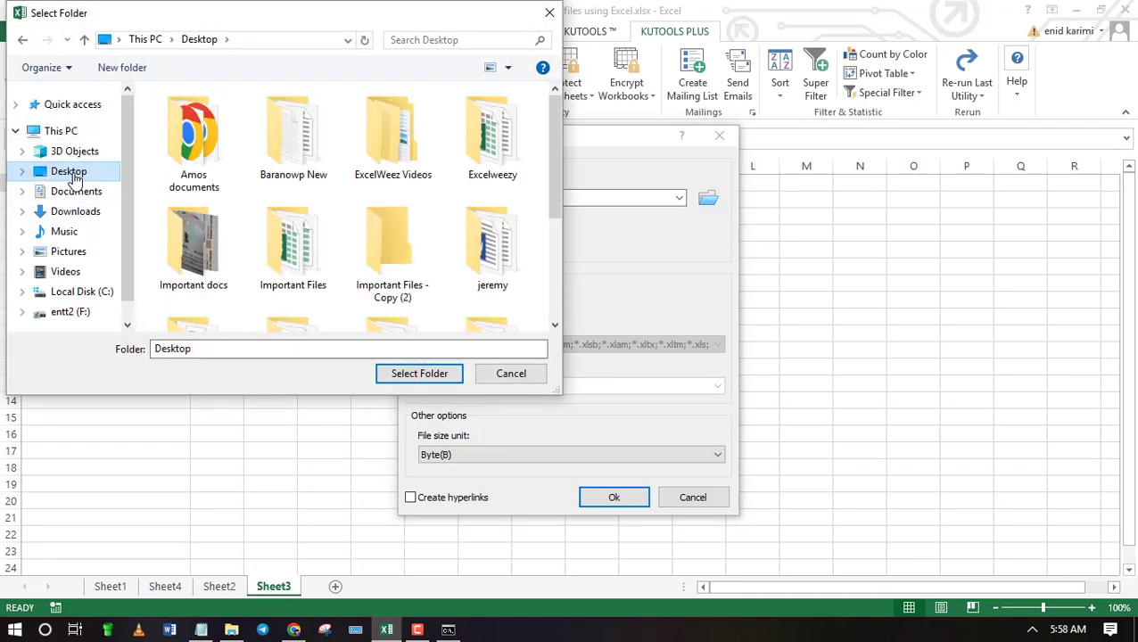
pyautogui.moveTo(550, 134); pyautogui.dragTo(548, 191)
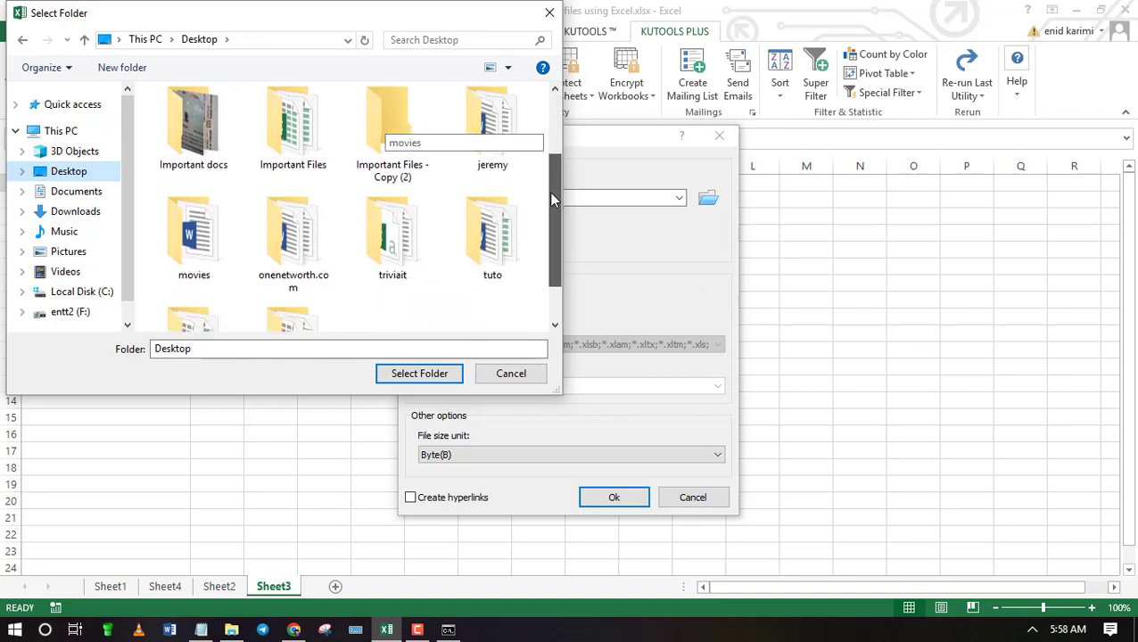
pyautogui.doubleClick(313, 157)
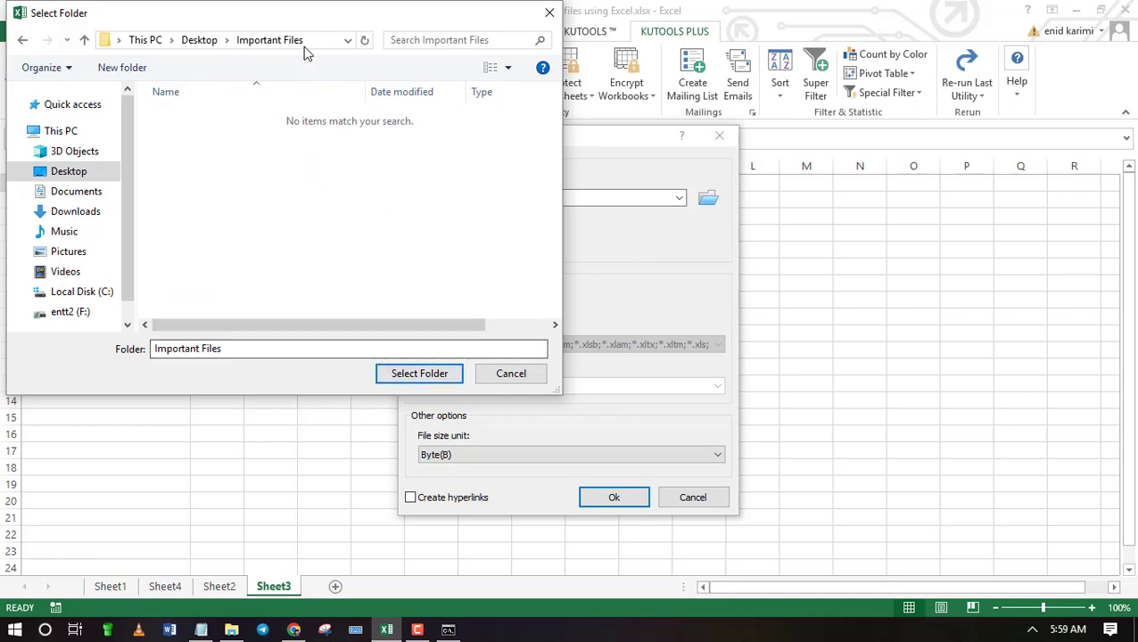
pyautogui.click(416, 374)
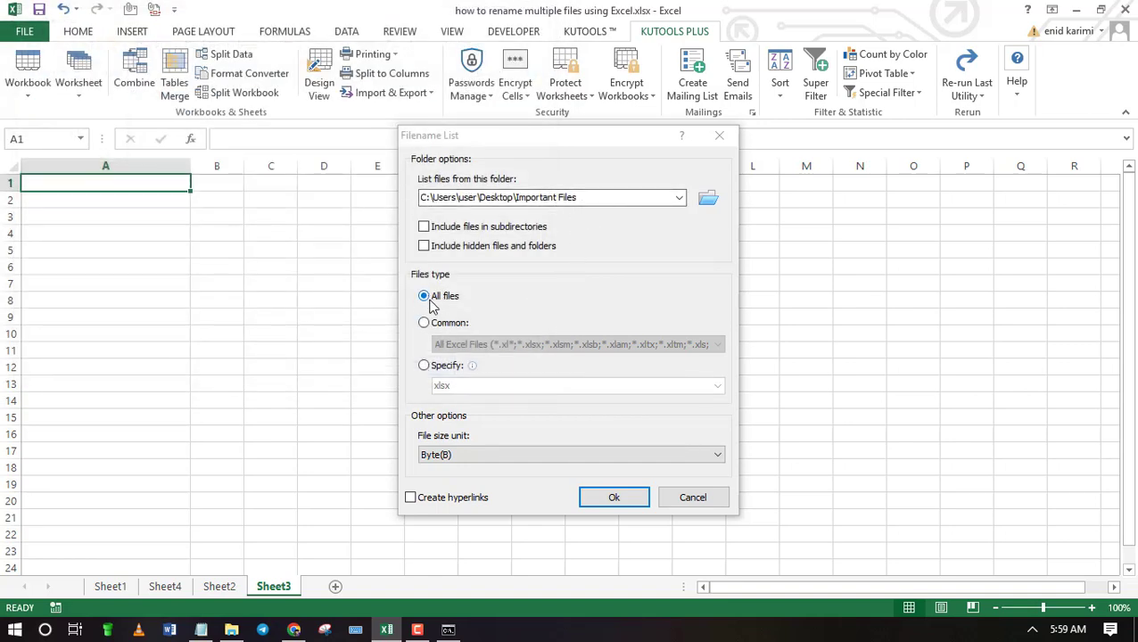
pyautogui.click(614, 498)
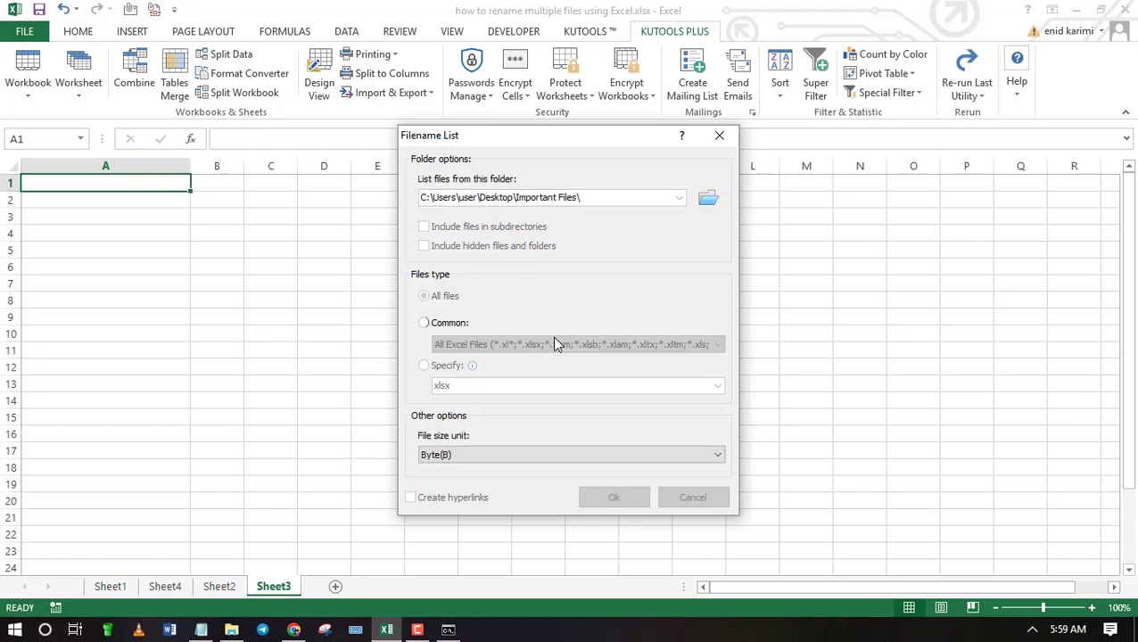
pyautogui.click(255, 300)
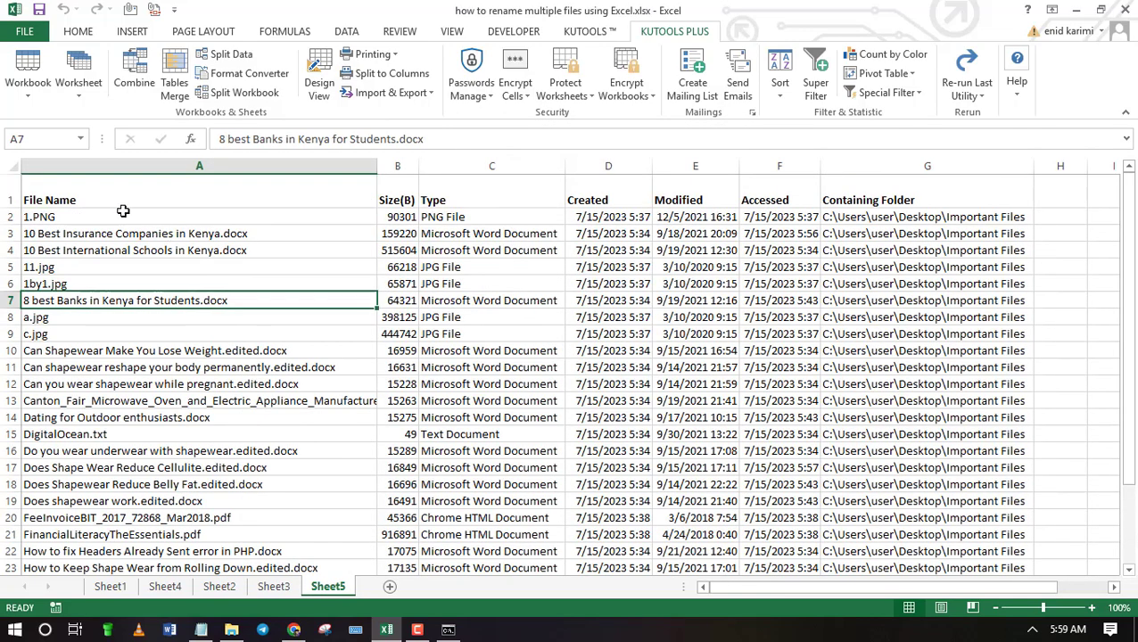